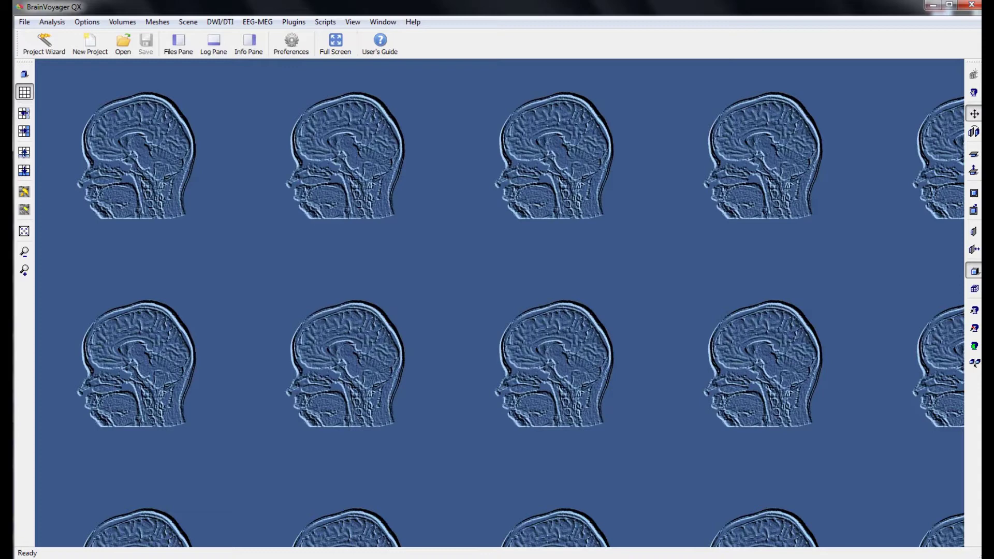
Start a new VMR project with the project wizard, using DICOM as the raw data format
left_click(44, 44)
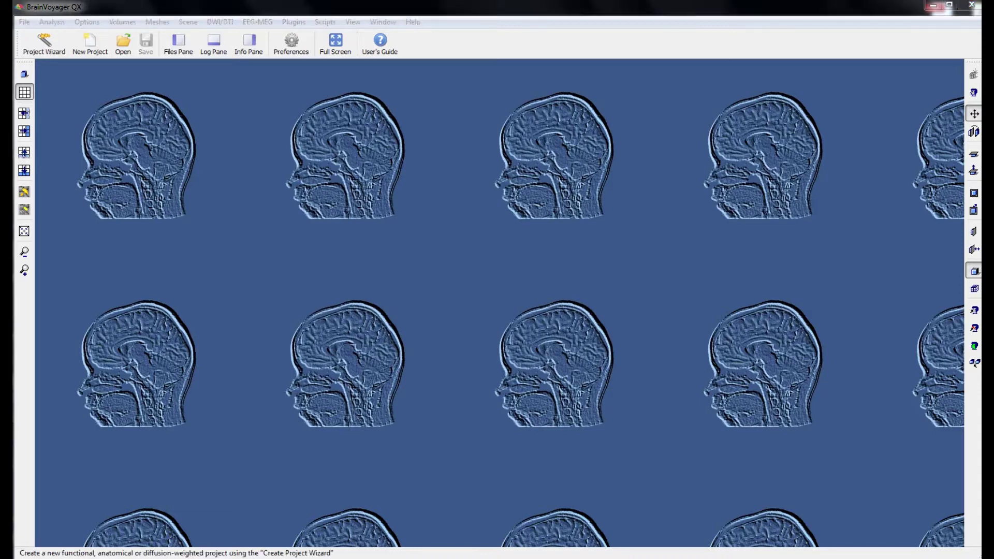
left_click(567, 389)
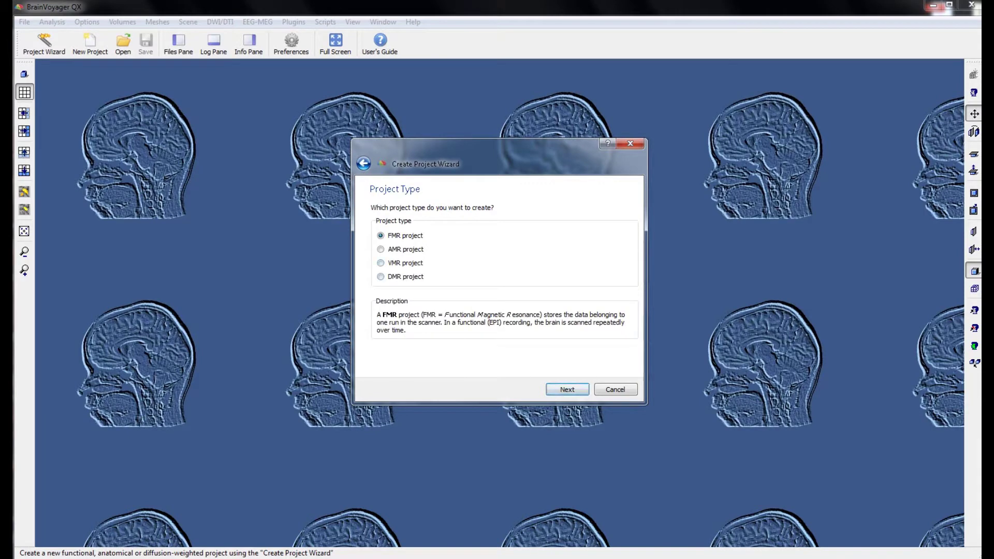
left_click(381, 262)
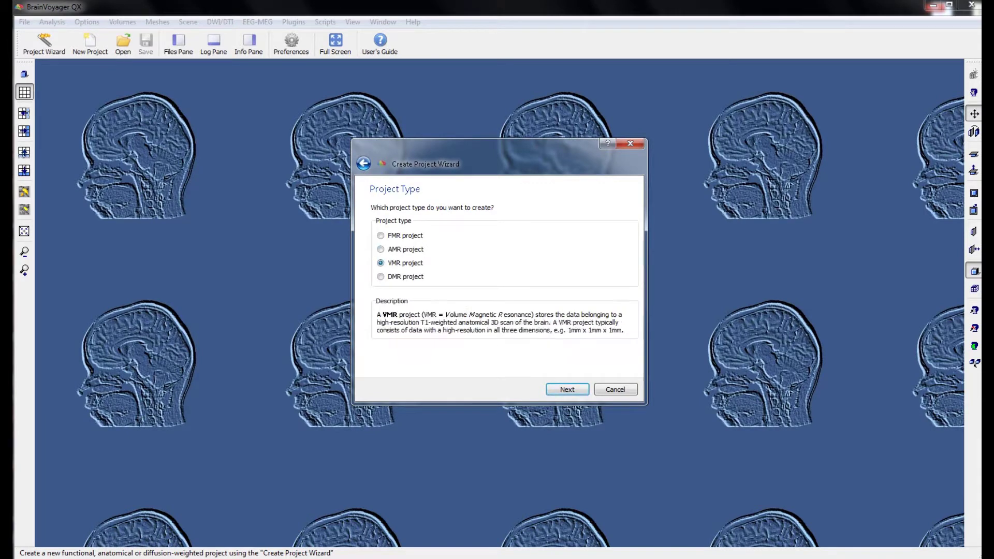
left_click(567, 390)
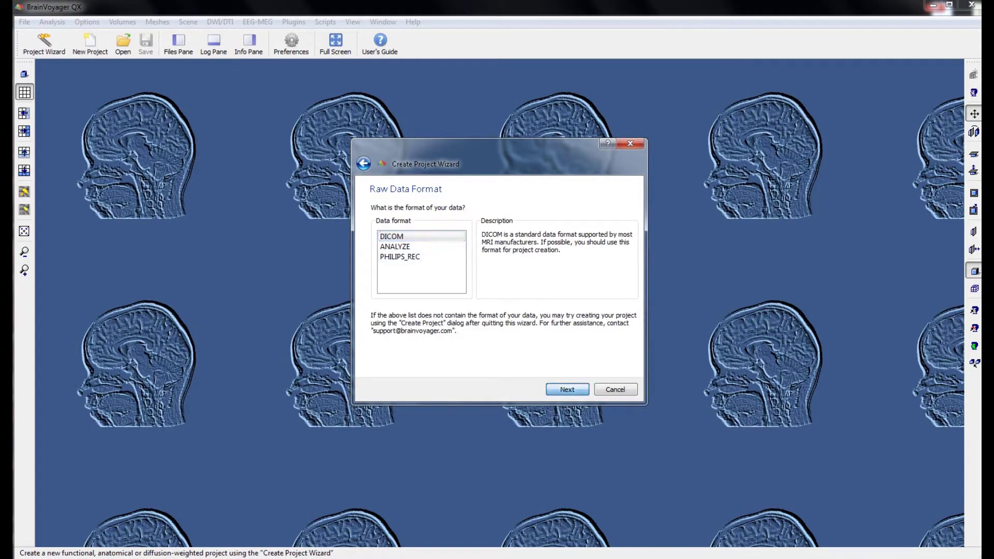
left_click(567, 389)
Name the project CG2_AN and pick a DICOM file in the ObjectsDicomGSG folder as its data location
double_click(428, 222)
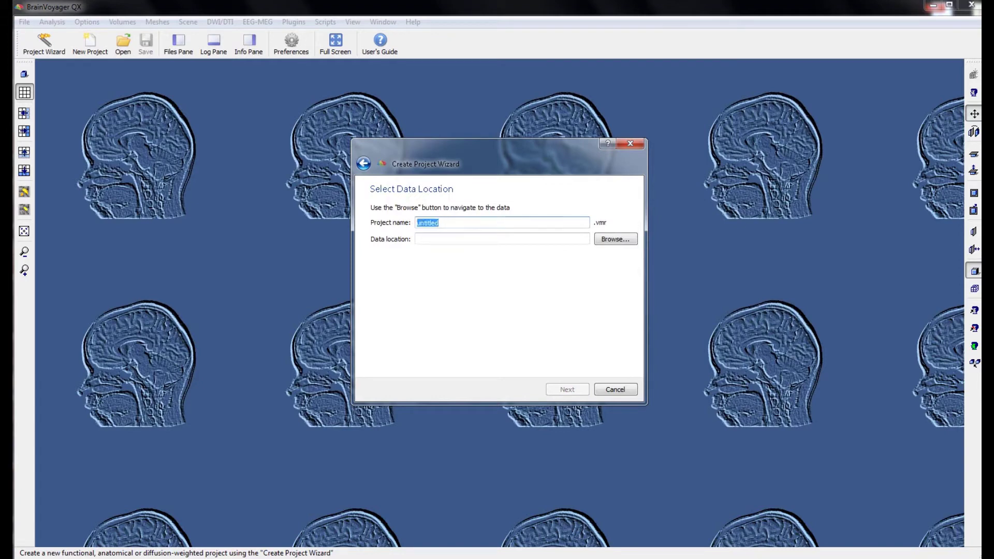
type("CG2_AN")
left_click(616, 239)
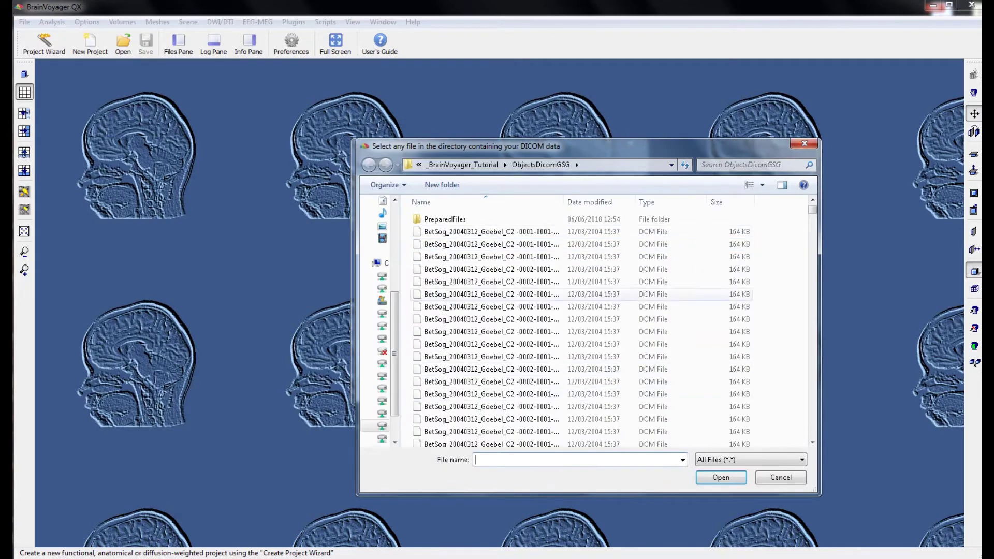
left_click(560, 319)
left_click(560, 407)
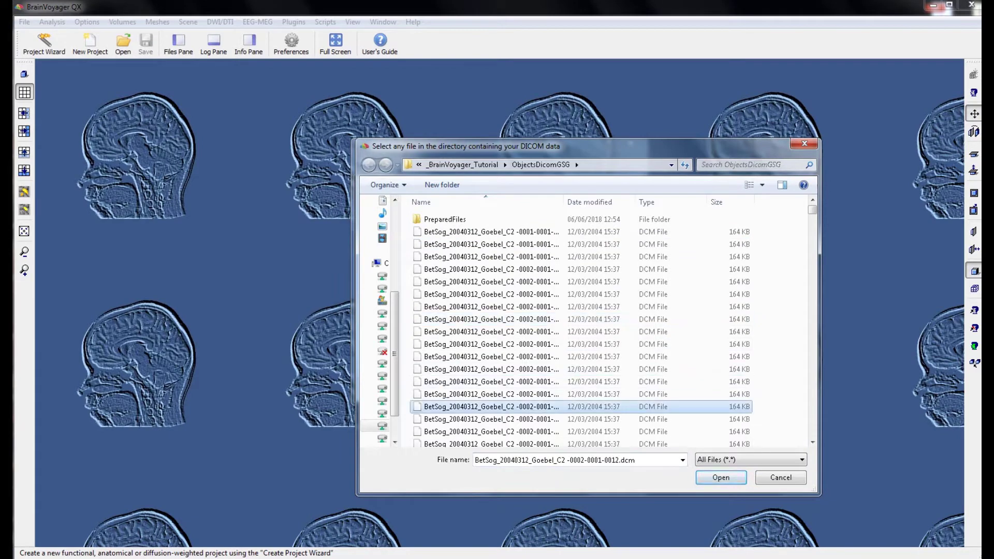
left_click(721, 477)
key("Return")
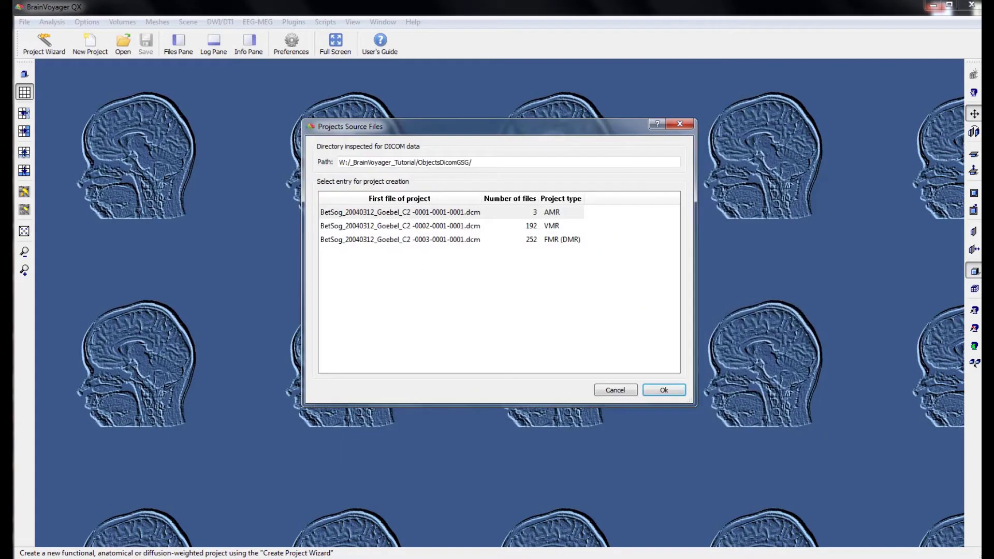
Choose the 192-file VMR series as the source for the project
left_click(400, 212)
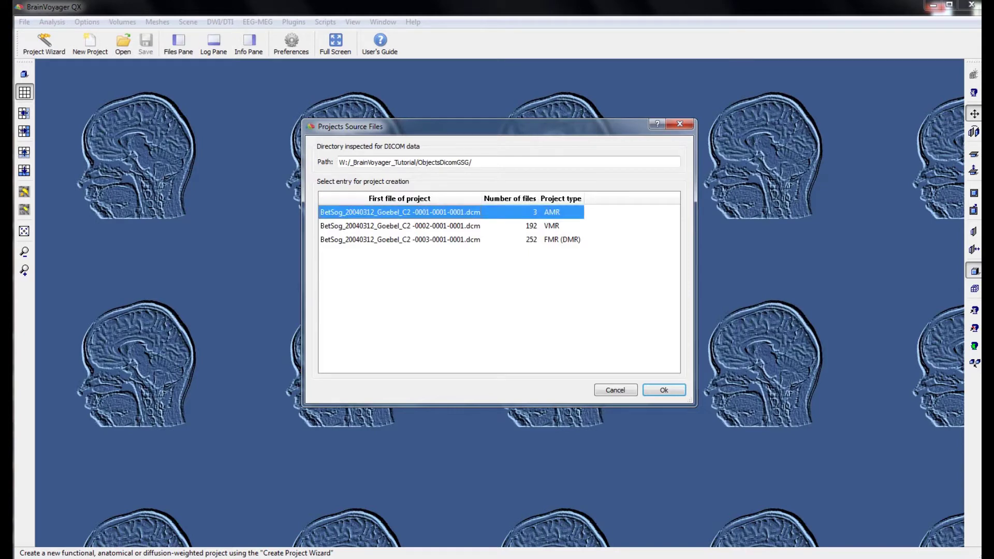
left_click(400, 226)
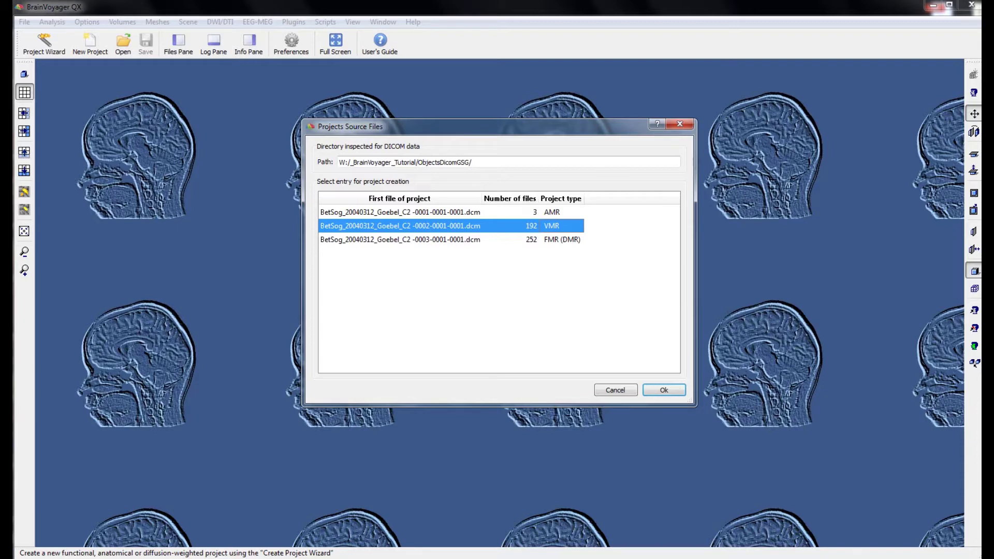
left_click(400, 240)
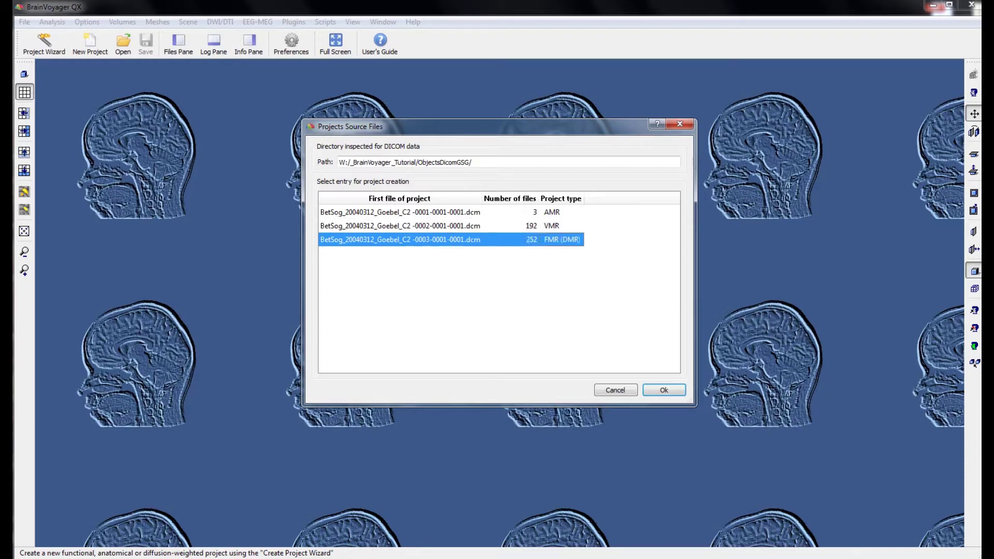
left_click(401, 226)
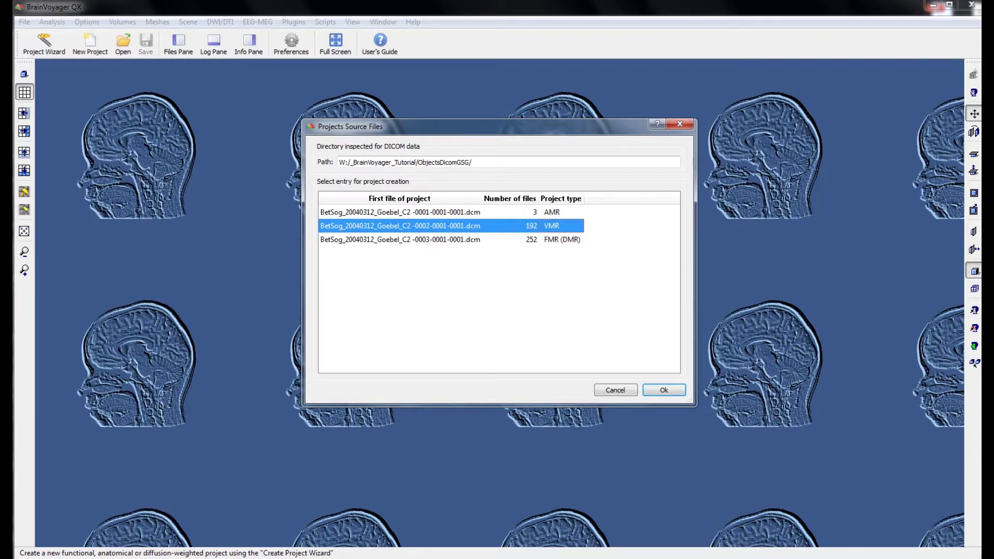
left_click(664, 390)
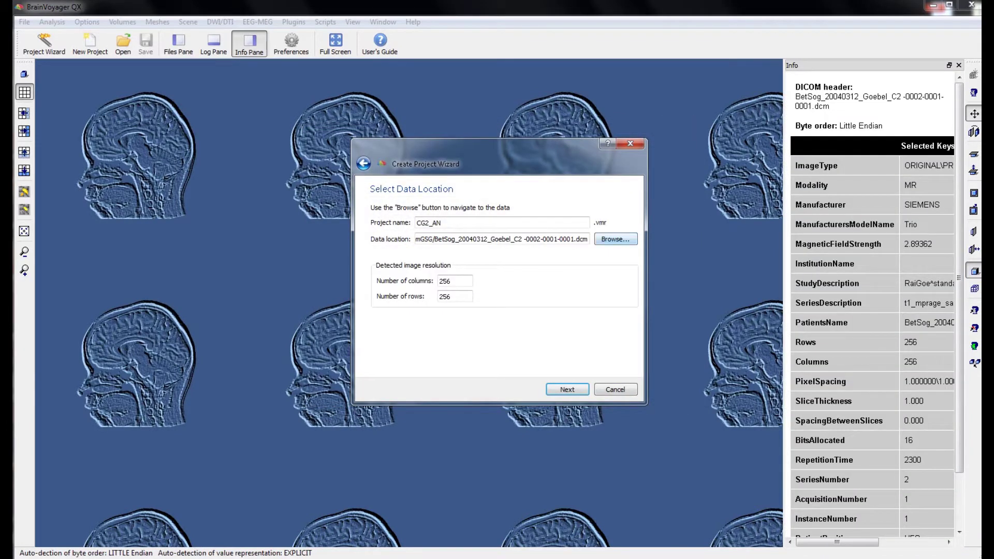
Accept the detected image resolution, 192 slices and ObjectsDicomGSG target folder, and create the VMR project
key("Return")
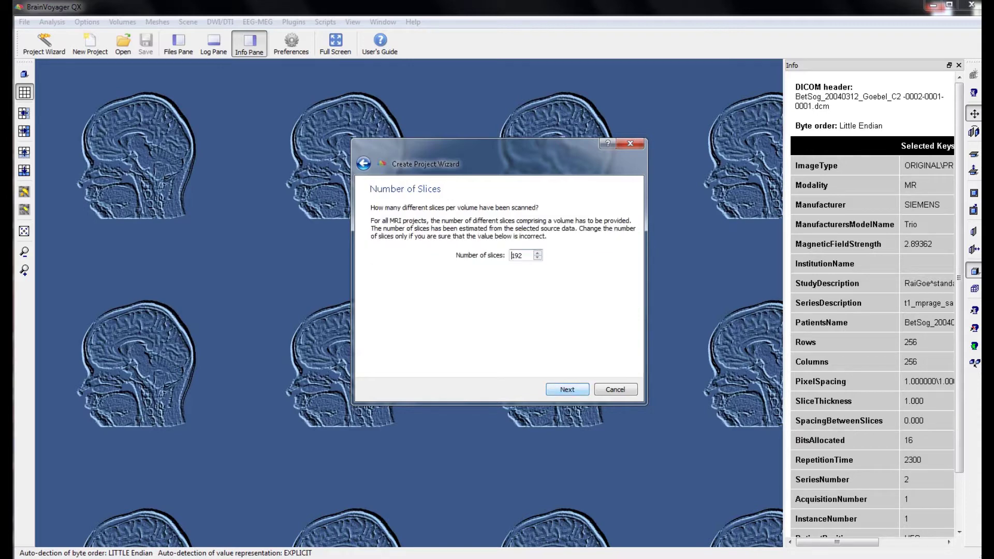
key("Return")
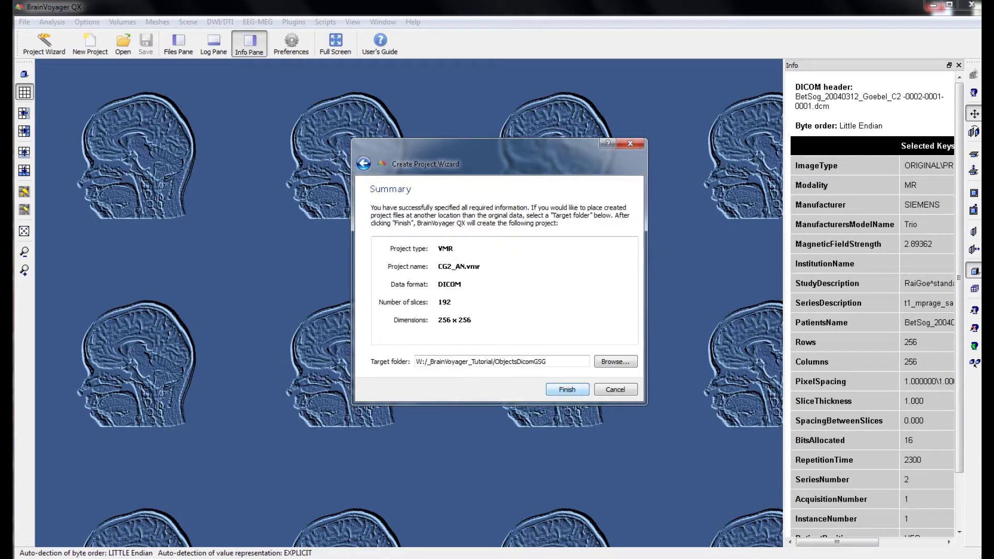
key("Return")
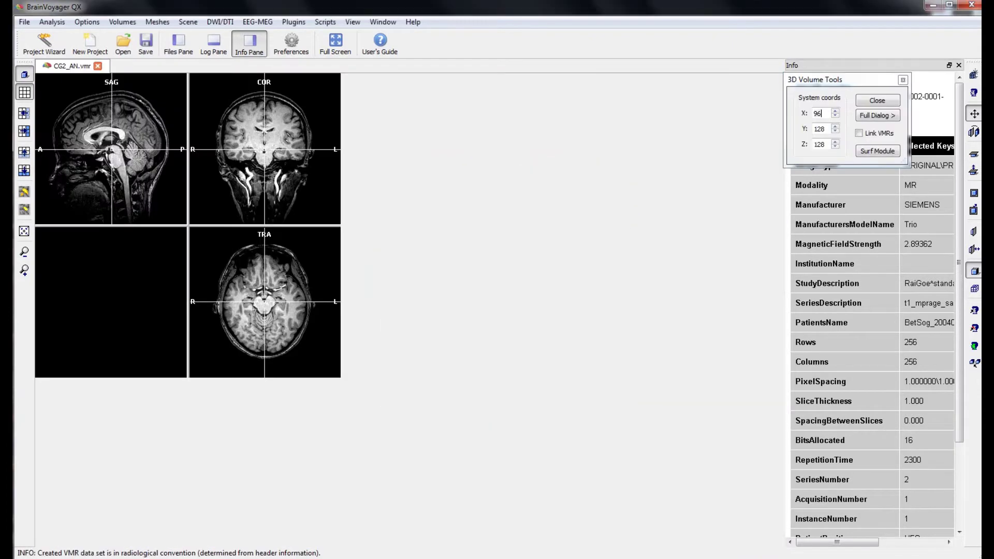
Hide the DICOM header information and the 3D Volume Tools, and inspect the anatomical volume at central, superior and posterior brain locations
left_click(250, 43)
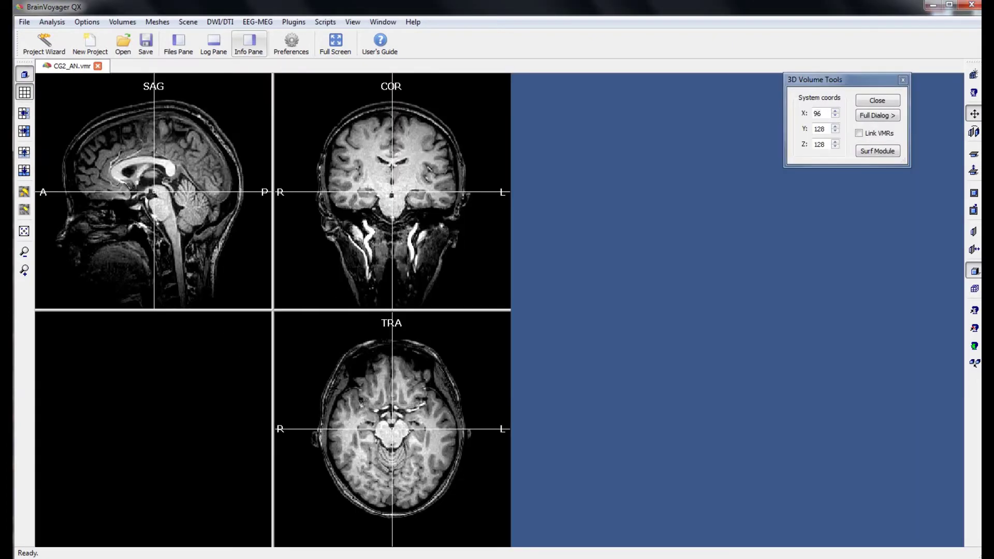
left_click(25, 75)
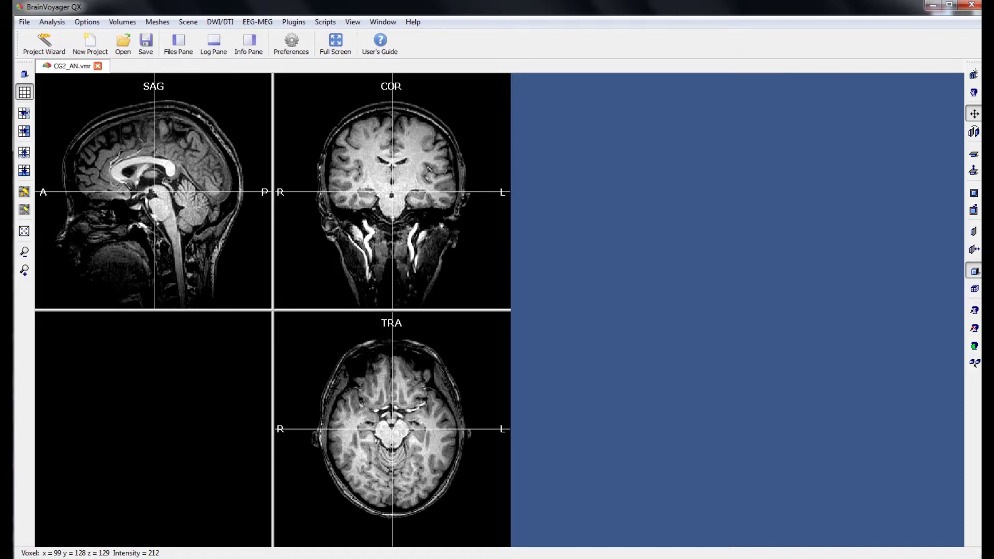
mouse_move(392, 192)
left_mouse_down()
mouse_move(347, 188)
mouse_move(427, 187)
mouse_move(392, 184)
left_mouse_up()
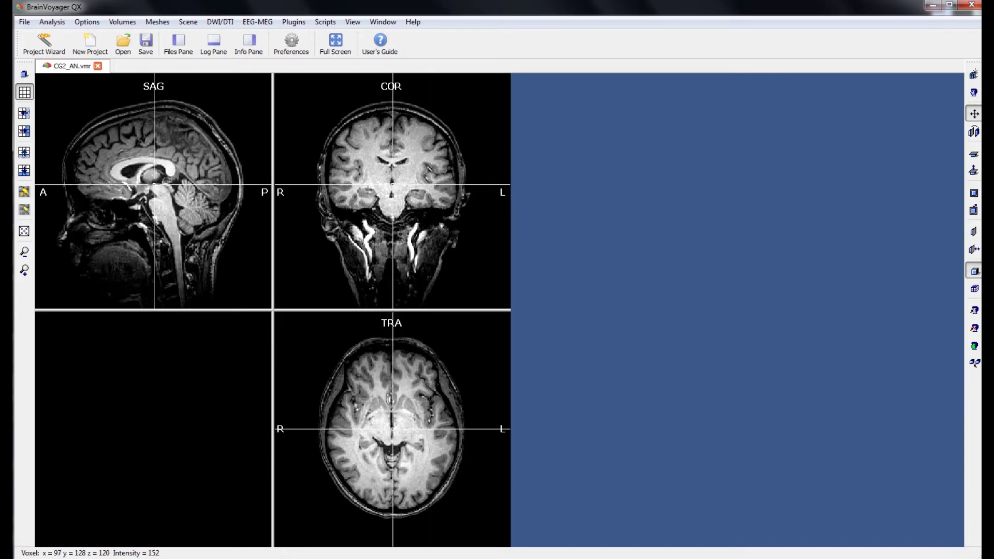
left_click(380, 133)
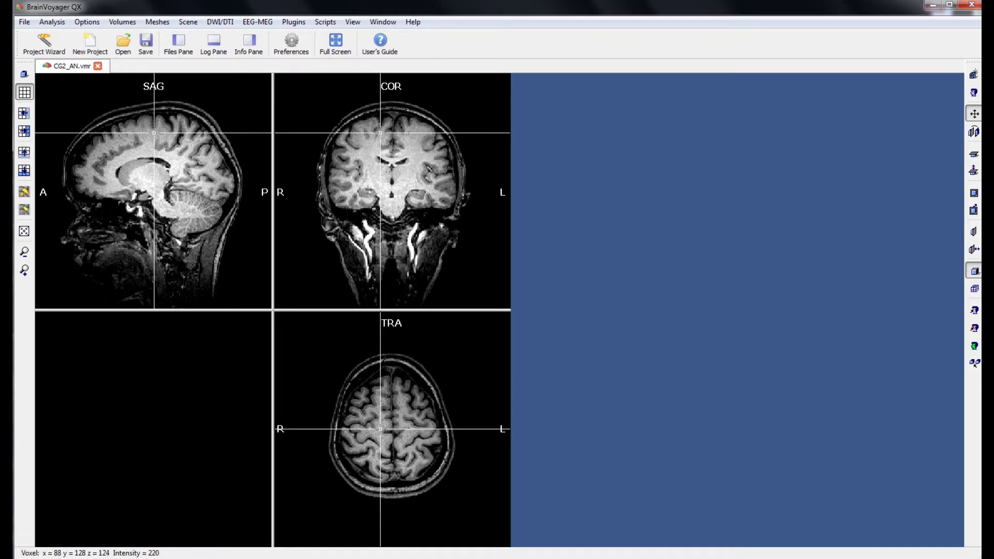
left_click(382, 192)
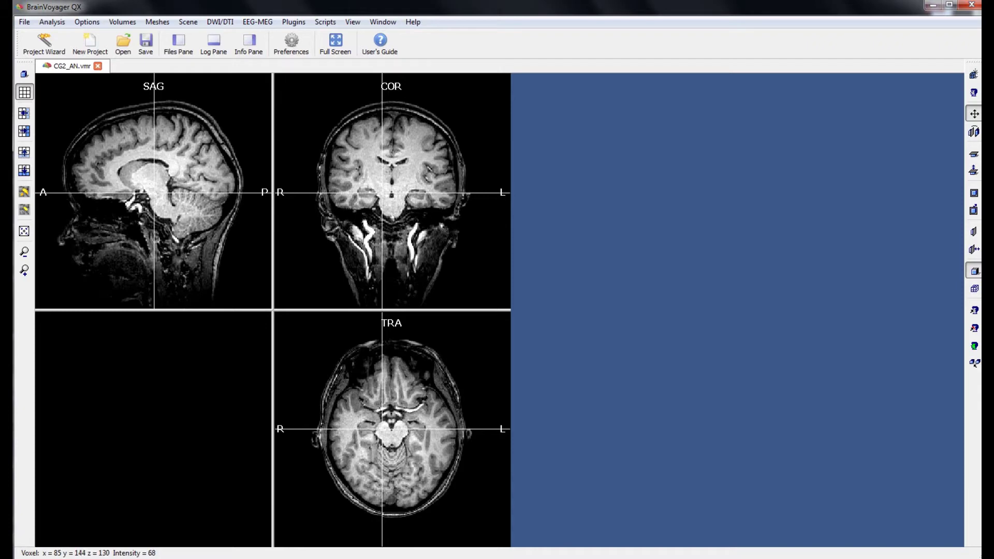
left_click(213, 170)
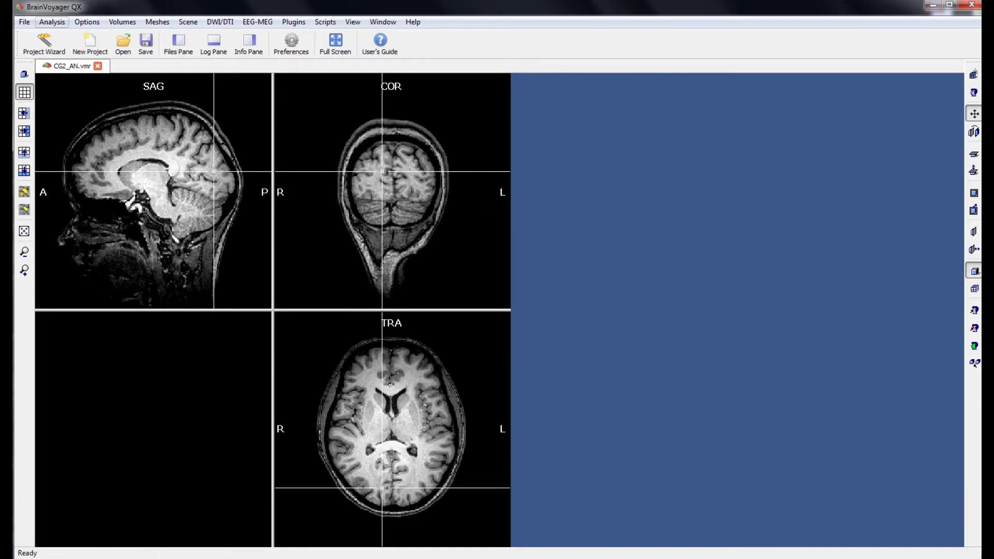
Run the automatic intensity inhomogeneity correction with 2 cycles, including brain extraction, from the 16 Bit 3D Tools
left_click(123, 22)
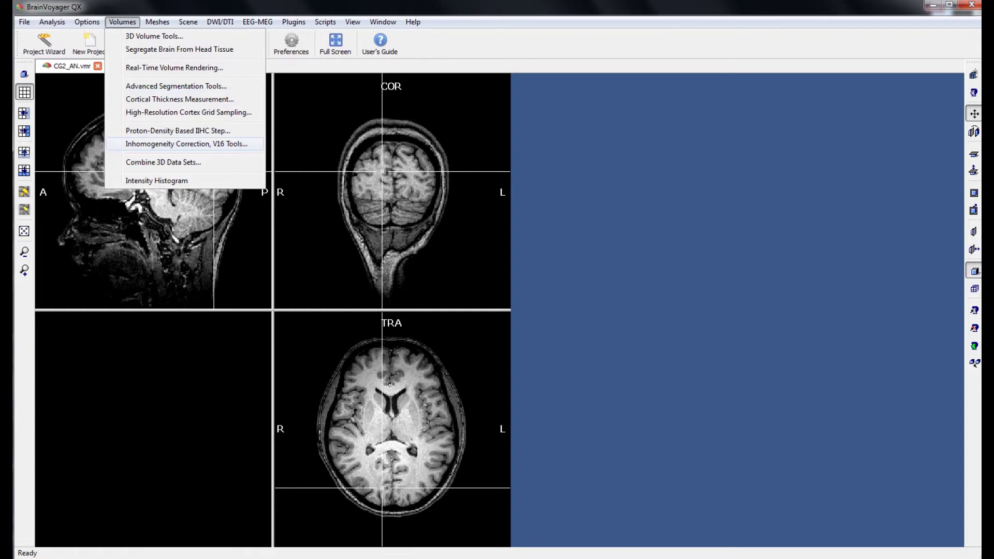
left_click(186, 144)
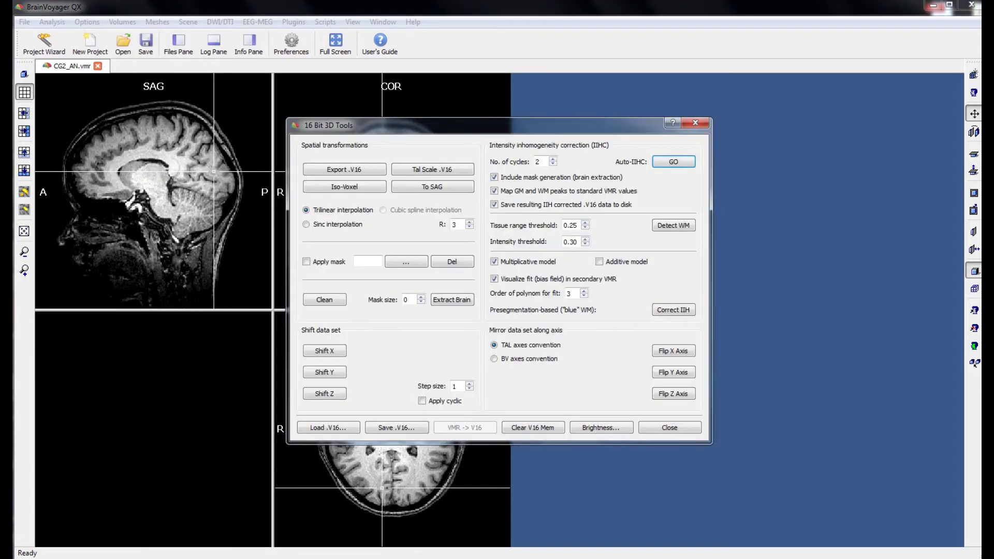
left_click_drag(466, 125, 516, 123)
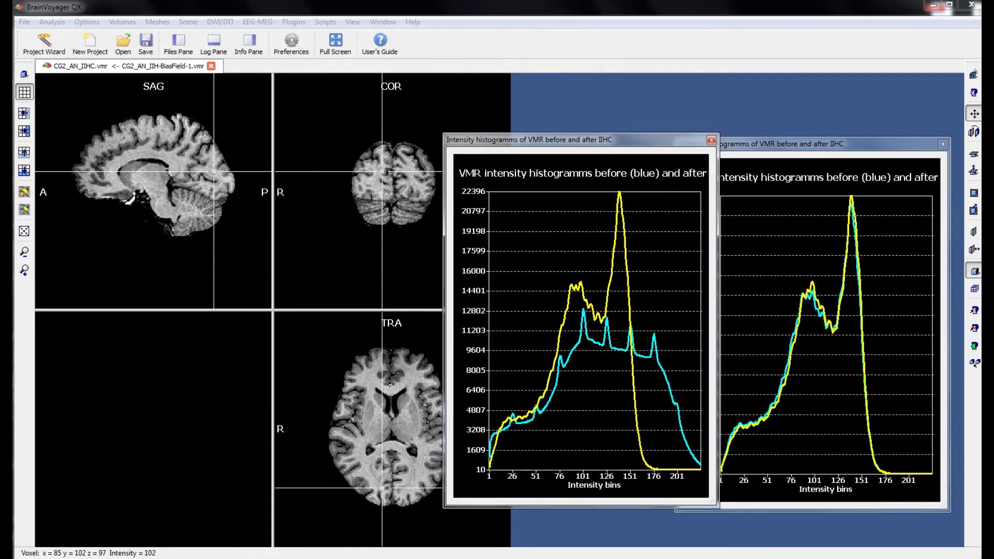
Inspect the corrected brain's intensities at frontal, occipital and central locations, and close the before-and-after intensity histogram
left_click(87, 172)
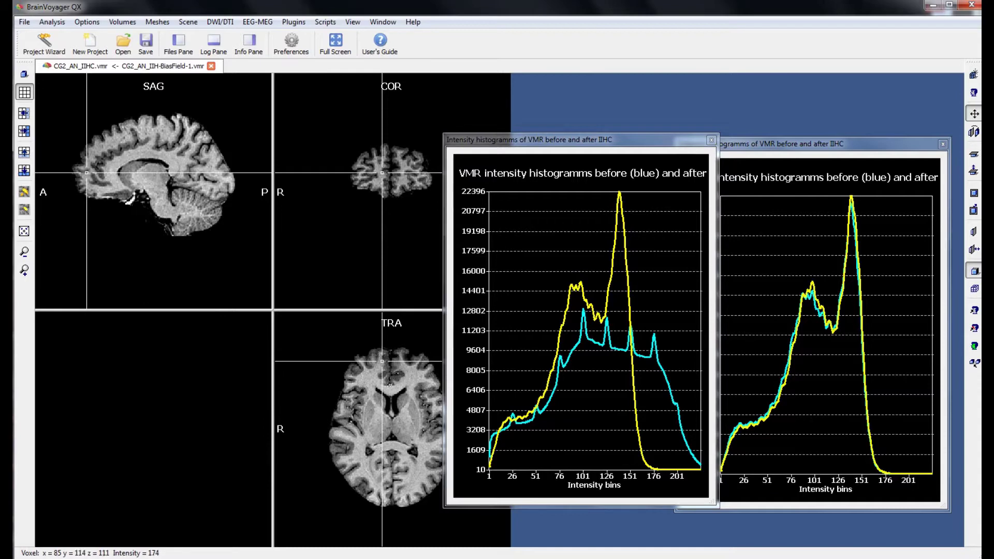
left_click(223, 177)
left_click_drag(224, 176, 219, 177)
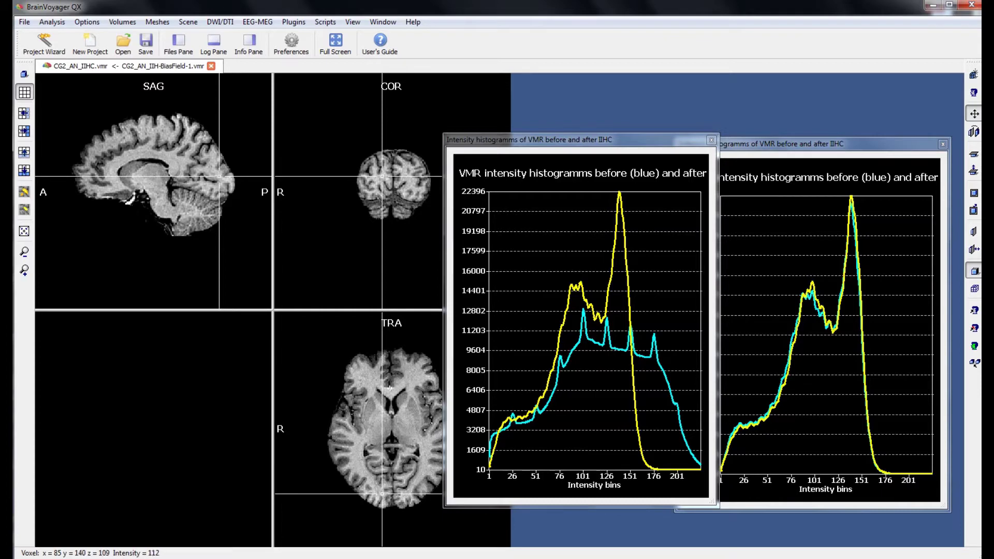
left_click(165, 174)
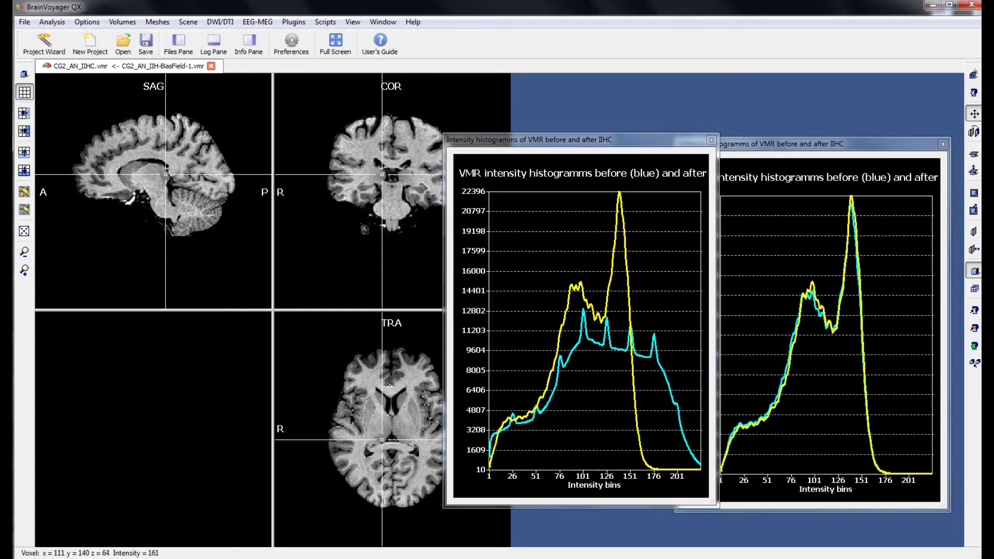
left_click(404, 132)
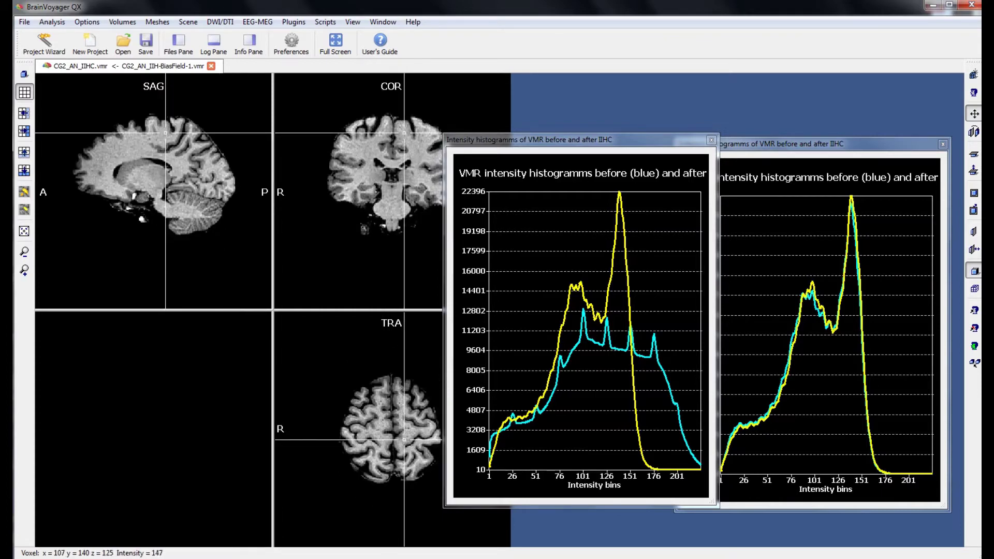
left_click(418, 183)
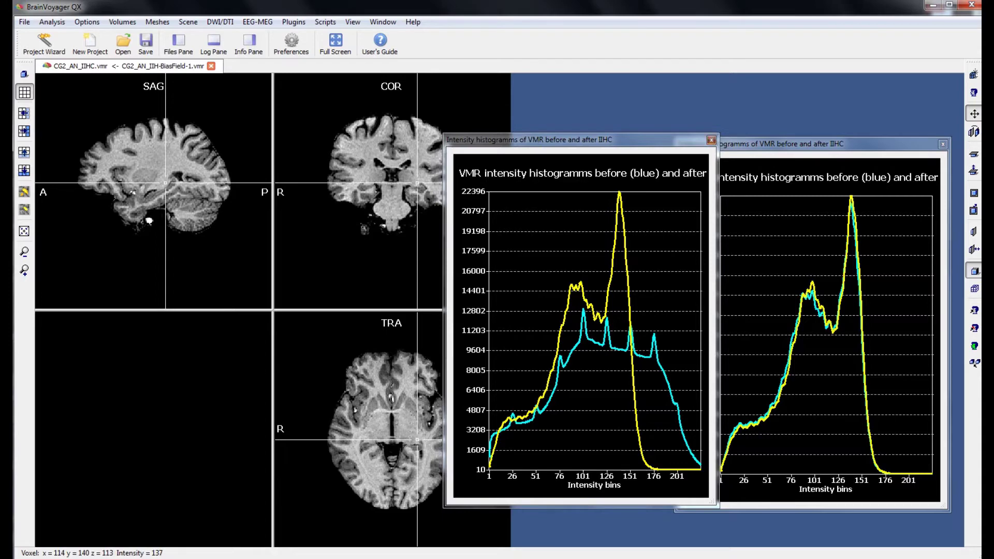
left_click(711, 140)
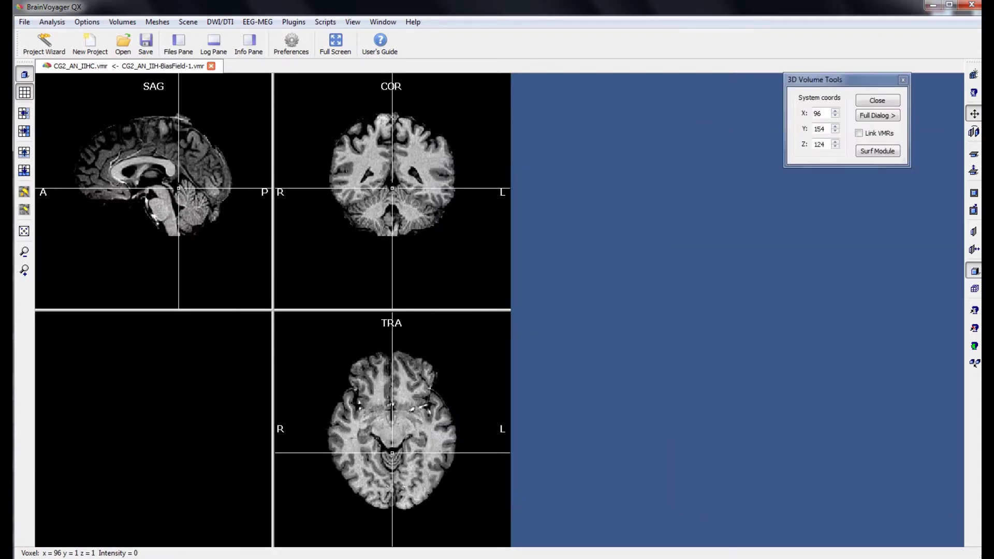
Expand the 3D Volume Tools to the full dialog and set the Talairach AC-PC transformation to Manual
left_click(878, 115)
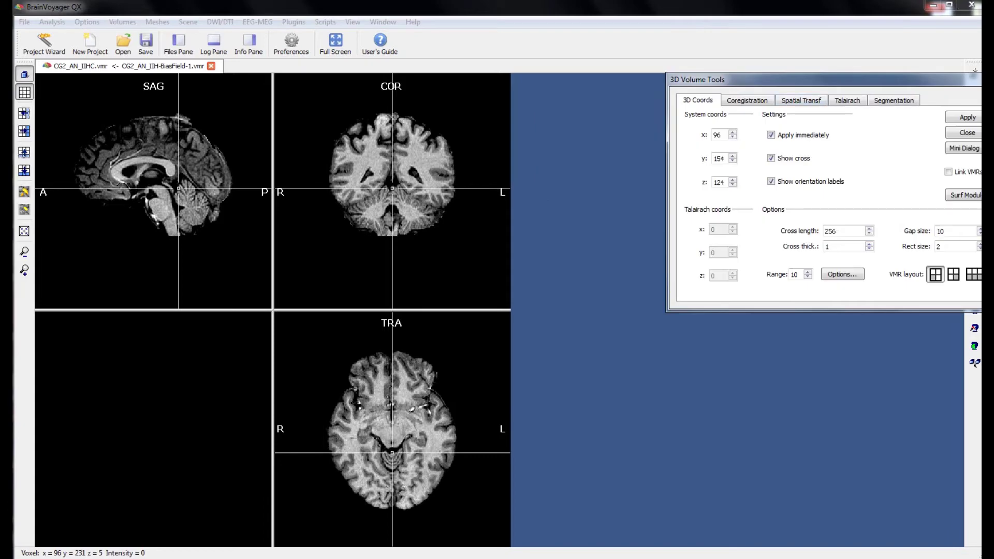
left_click_drag(725, 79, 594, 122)
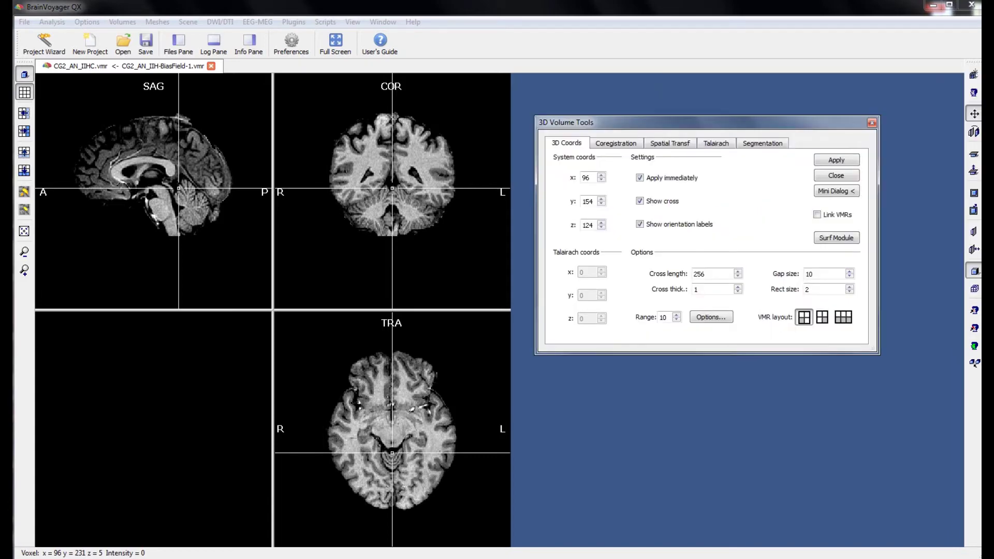
left_click(716, 143)
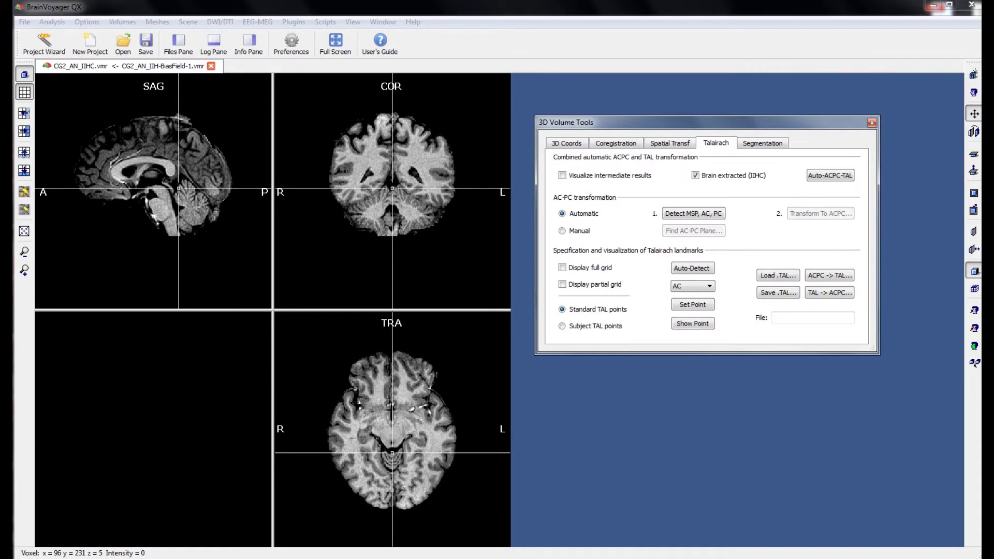
left_click(562, 231)
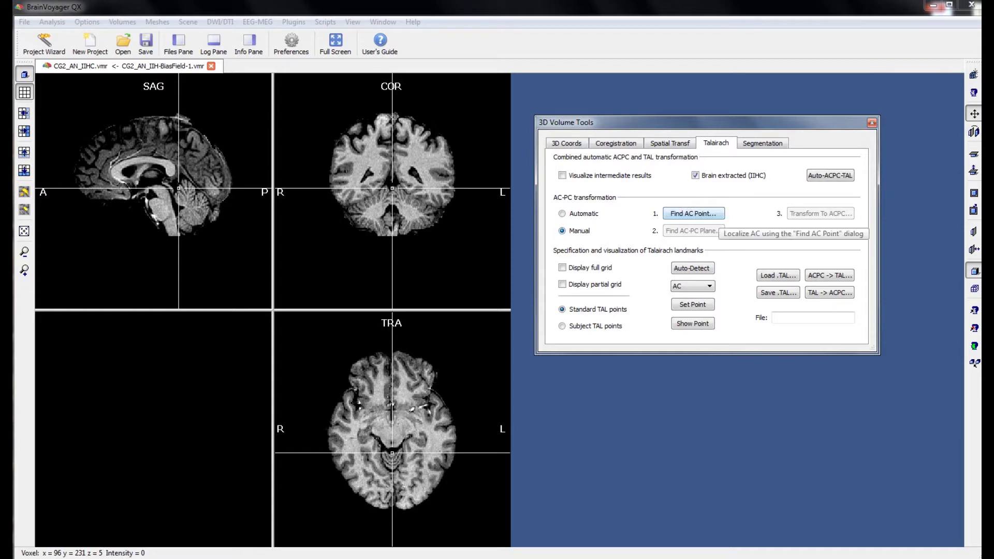
Start finding the AC point and place the crosshair on the anterior commissure in the sagittal view, at about Y 19, Z 10
left_click(693, 213)
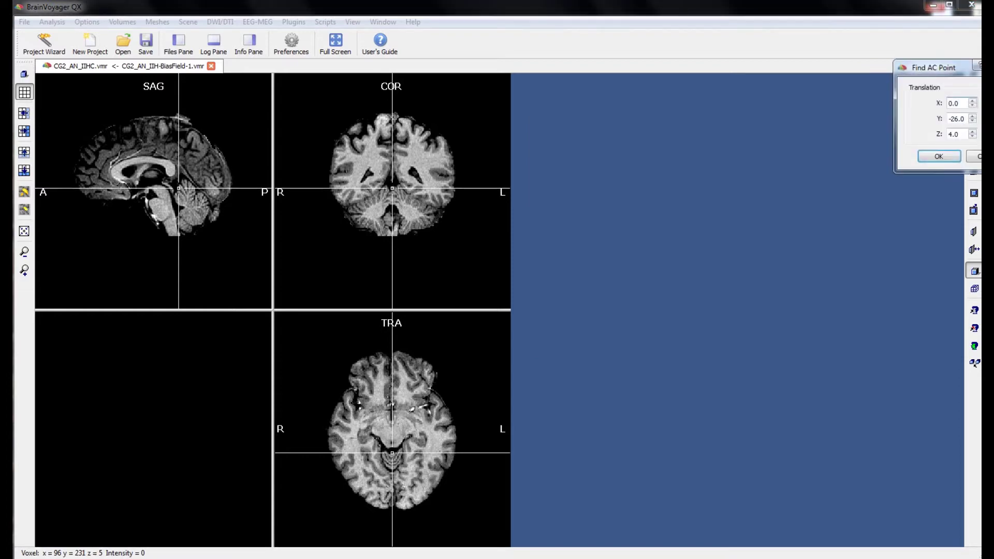
left_click_drag(934, 68, 624, 122)
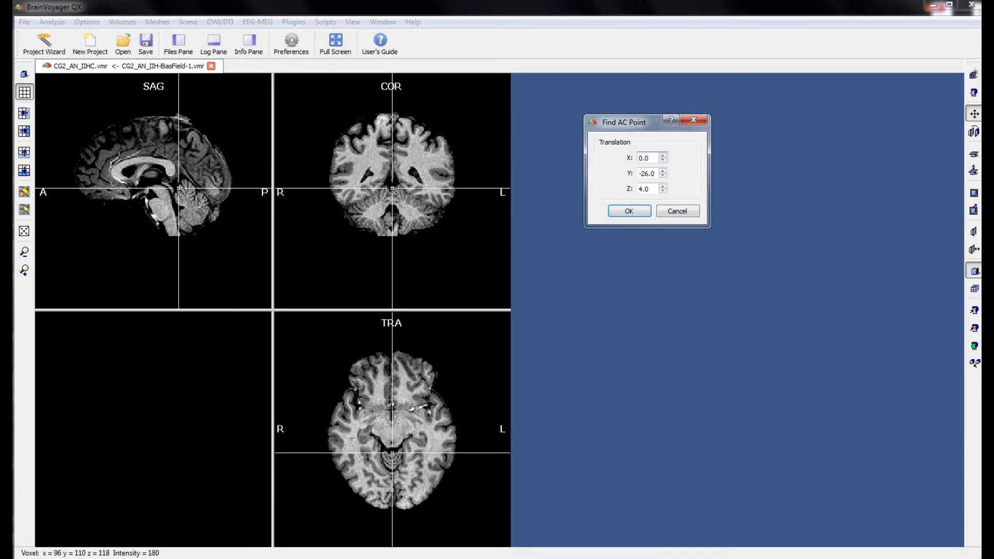
left_click(137, 183)
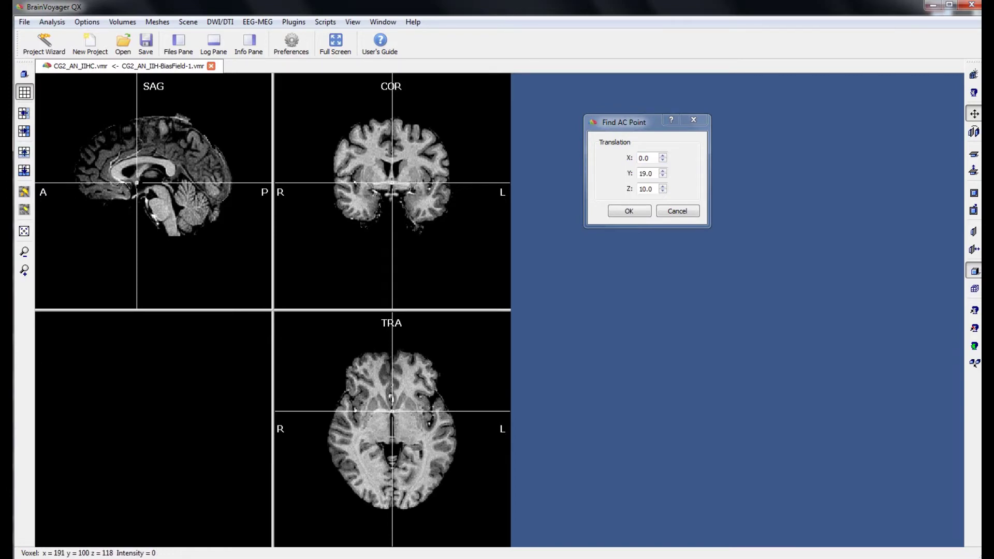
Fine-tune the crosshair height on the anterior commissure to a Z translation of 11.0 and accept the AC point
key("Up")
key("Up")
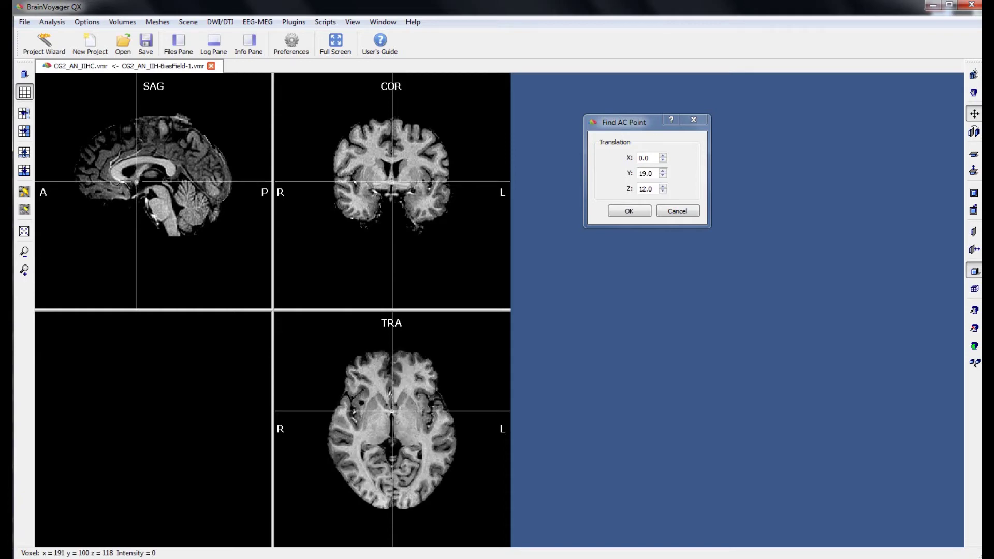
key("Up")
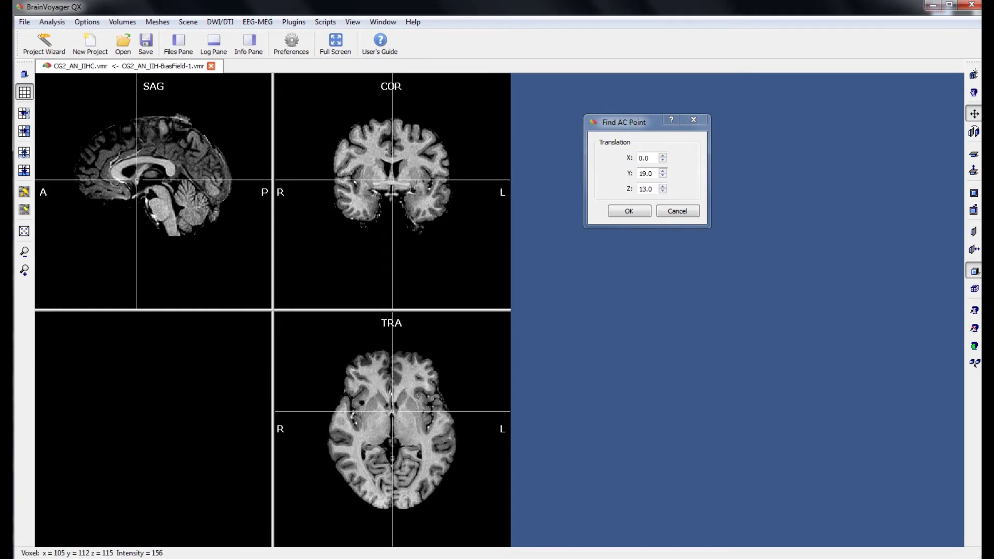
key("Down")
key("Down")
key("Down")
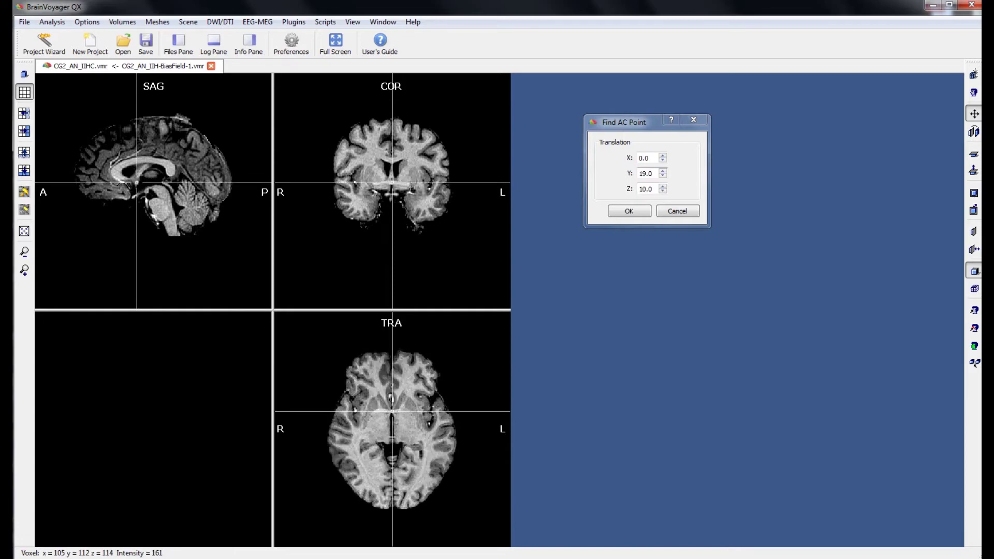
key("Down")
key("Up")
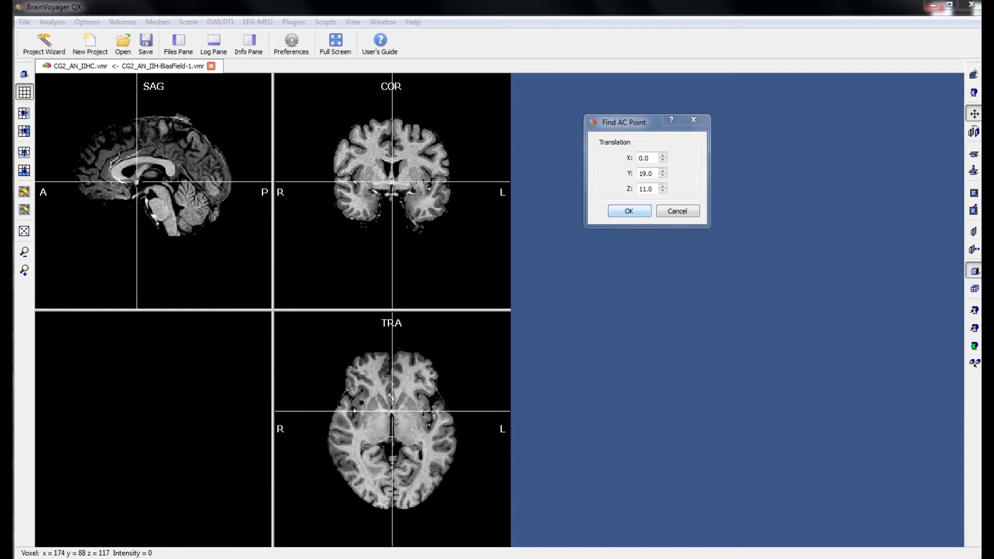
key("Return")
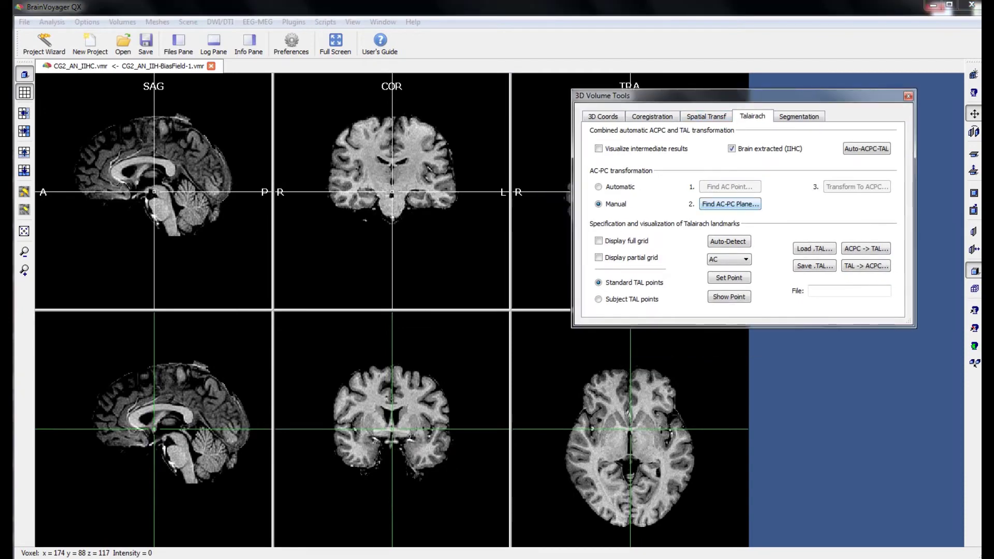
Start finding the AC-PC plane and adjust the X rotation to 0.5, testing rotations in both directions
left_click(724, 206)
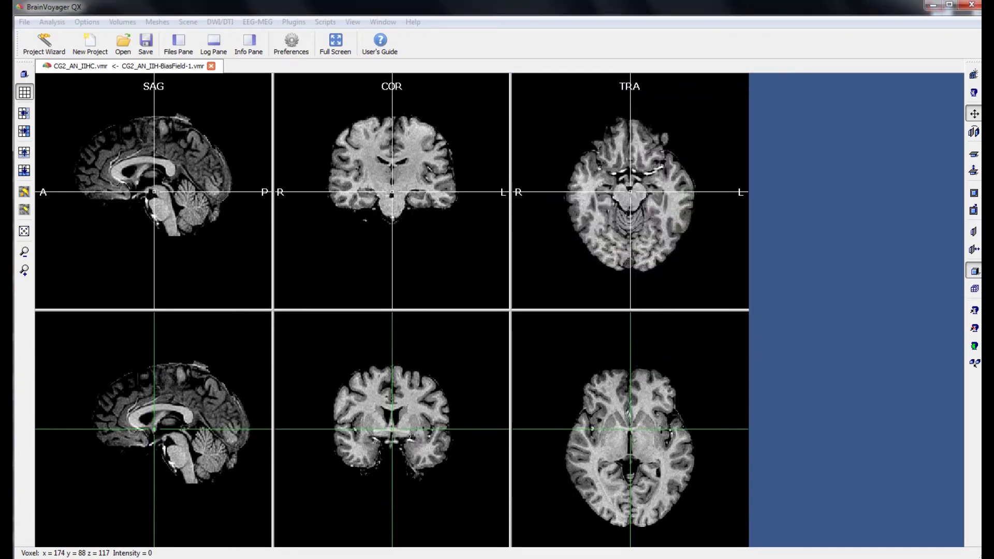
left_click_drag(939, 68, 797, 134)
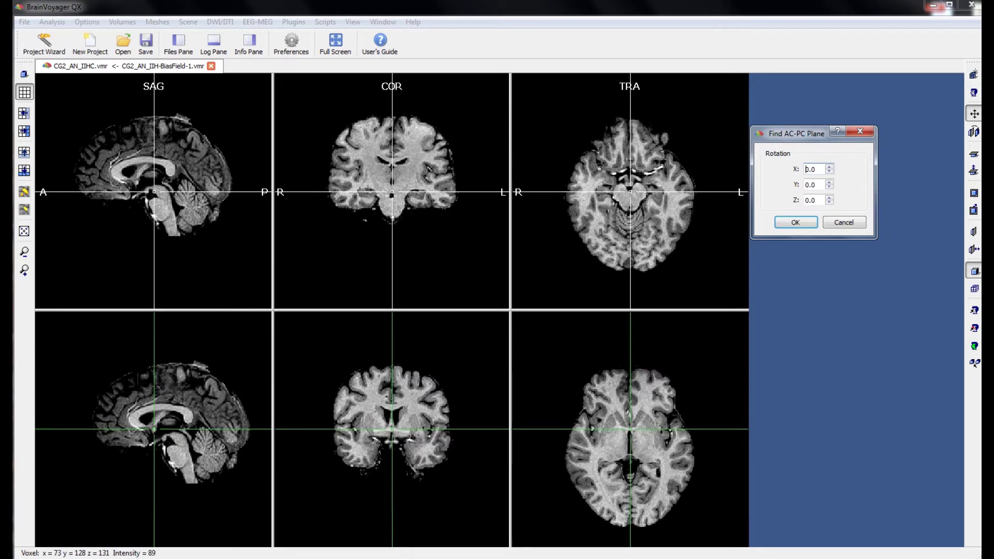
key("Down")
key("Down")
key("Down")
key("Down")
key("Down")
key("Down")
key("Down")
key("Down")
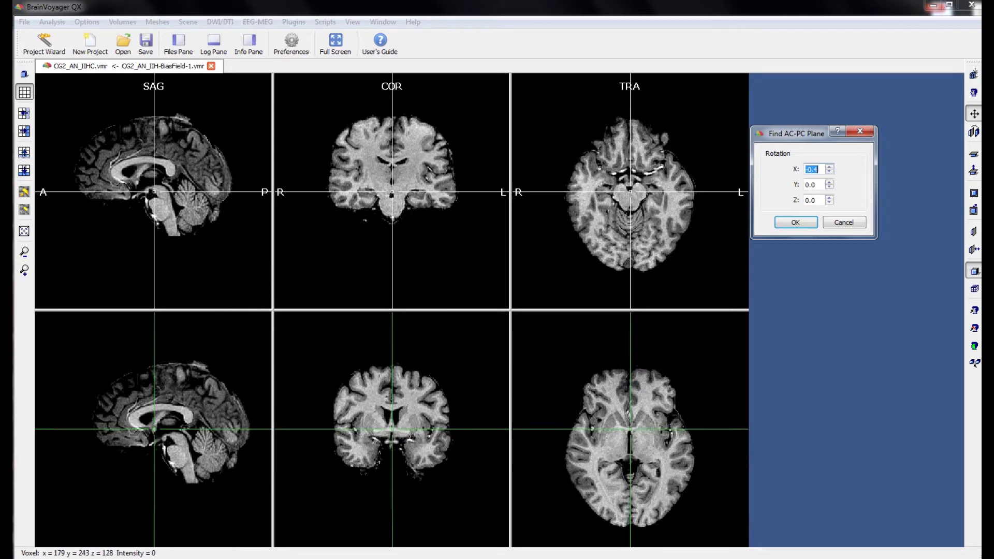
scroll(829, 168, "up", 8)
key("Up")
key("Up")
key("Up")
key("Up")
key("Up")
key("Up")
key("Up")
key("Up")
key("Up")
key("Up")
key("Up")
key("Up")
key("Up")
key("Up")
key("Up")
key("Up")
key("Up")
key("Up")
key("Up")
key("Up")
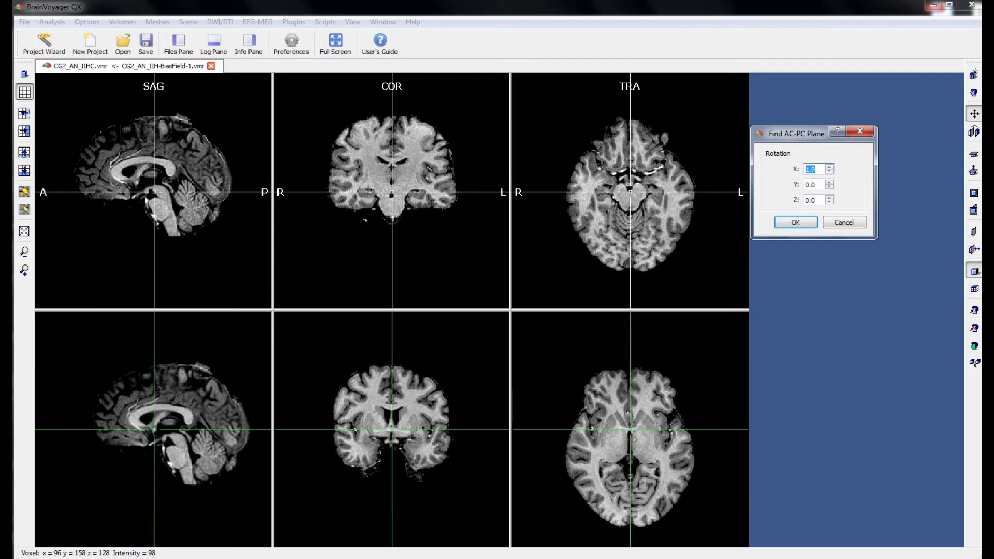
left_click(816, 169)
key("Down")
key("Down")
key("Down")
key("Down")
key("Down")
key("Down")
key("Down")
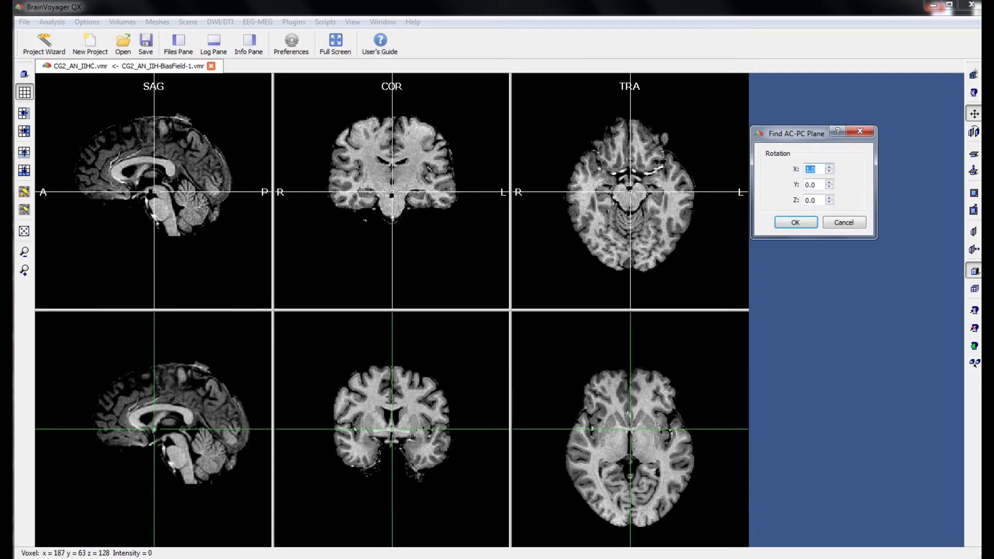
key("Down")
key("Down")
key("Down")
key("Down")
key("Down")
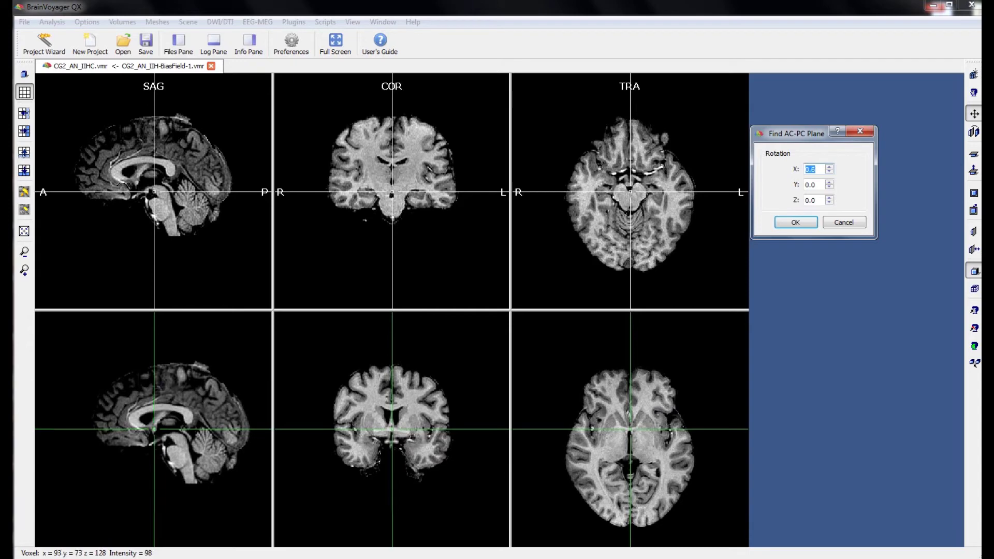
Adjust the AC-PC plane's Y rotation to 2.3, testing rotations in both directions
key("Tab")
key("Down")
key("Down")
key("Down")
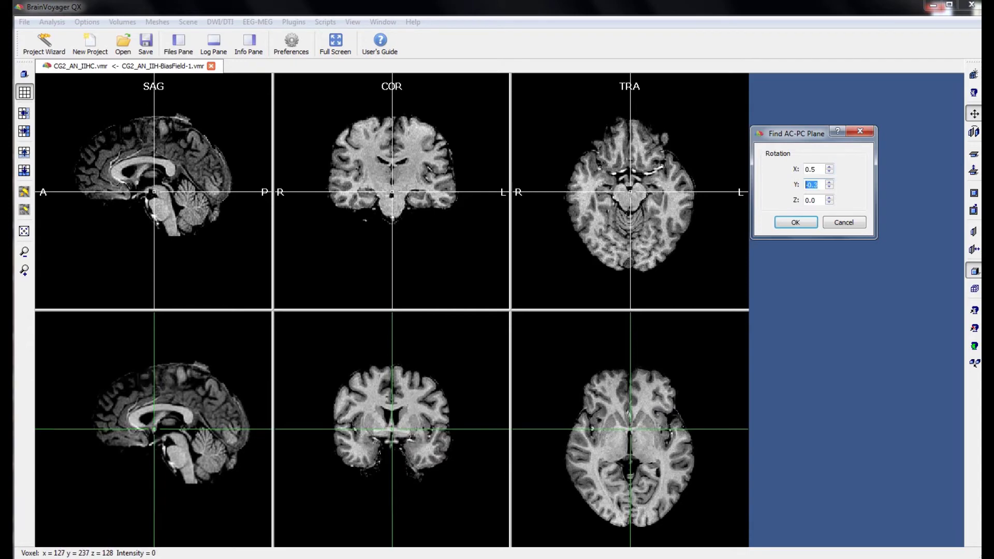
key("Up")
key("Up")
key("Up")
key("Up")
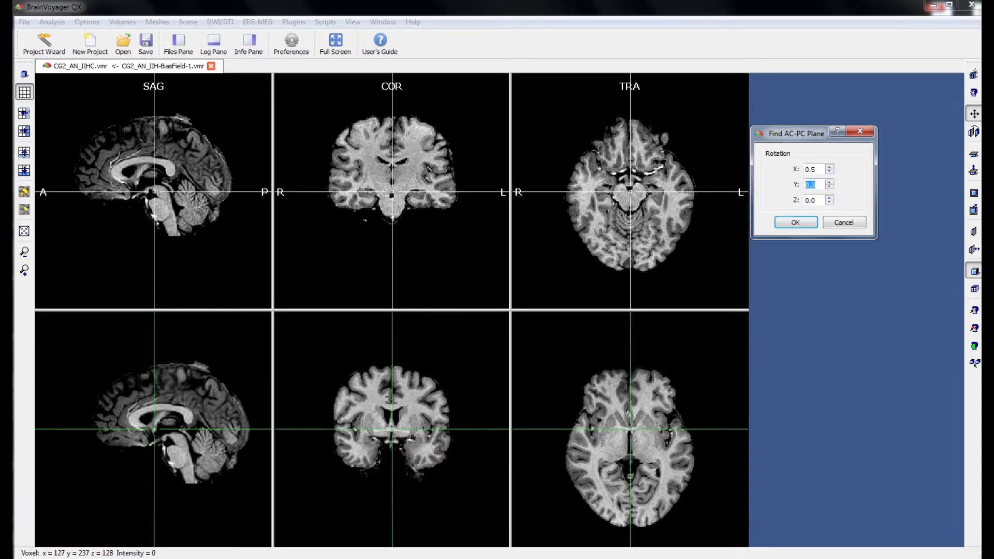
key("Up")
key("Up")
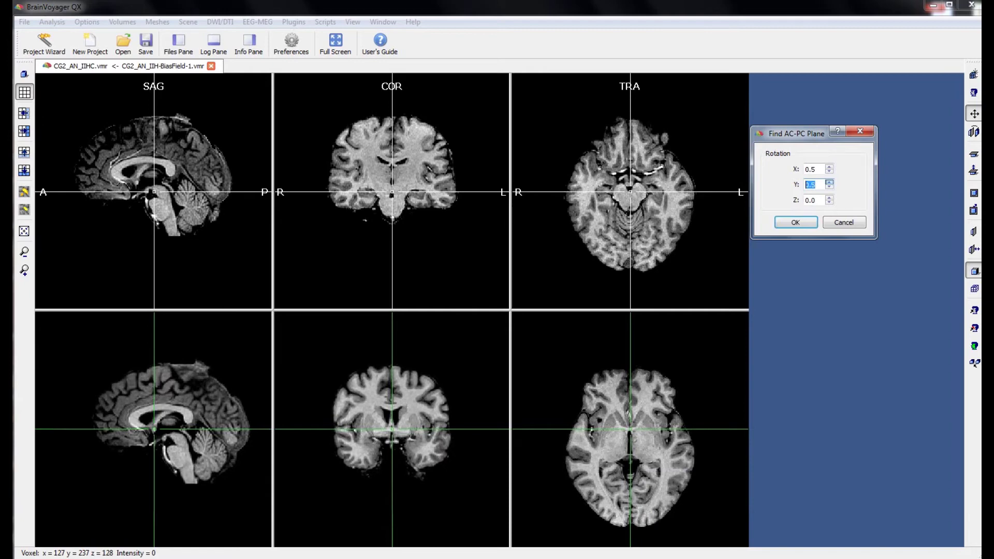
key("Up")
key("Up")
key("Up")
key("Up")
key("Up")
key("Up")
key("Up")
key("Up")
key("Up")
key("Up")
key("Up")
key("Up")
key("Up")
key("Up")
key("Up")
key("Up")
key("Up")
key("Up")
Set the AC-PC plane's Z rotation to -0.2 and accept the plane
key("Tab")
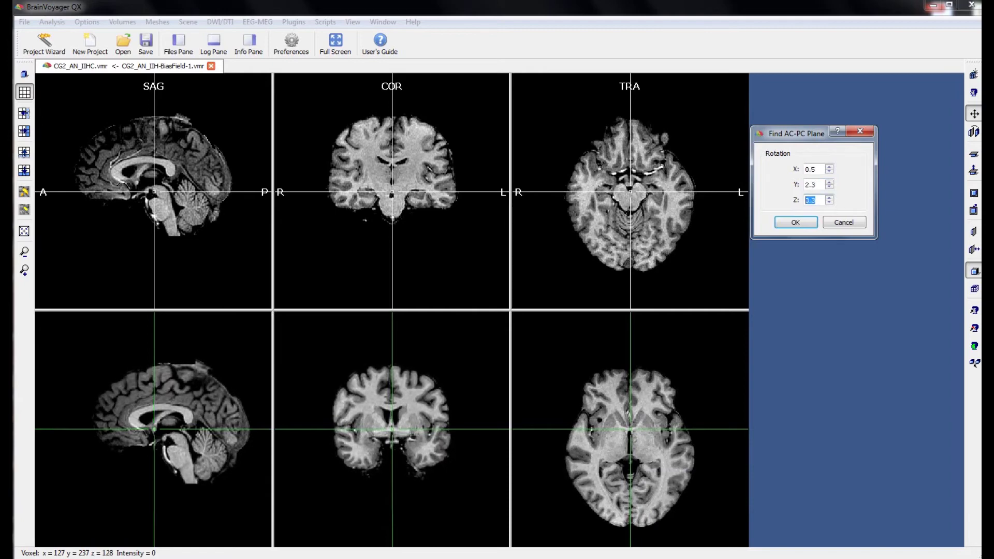
key("Down")
key("Down")
key("Down")
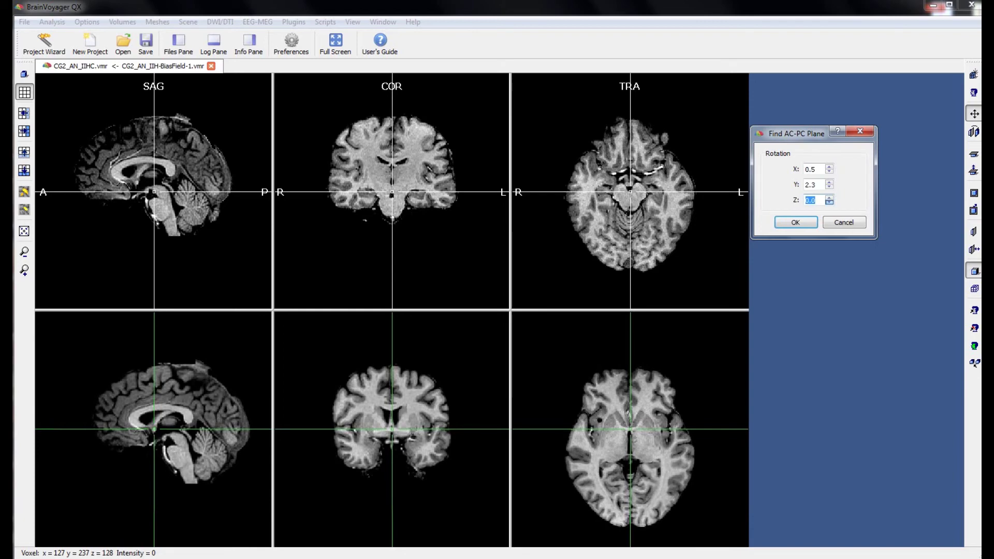
key("Up")
key("Down")
key("Down")
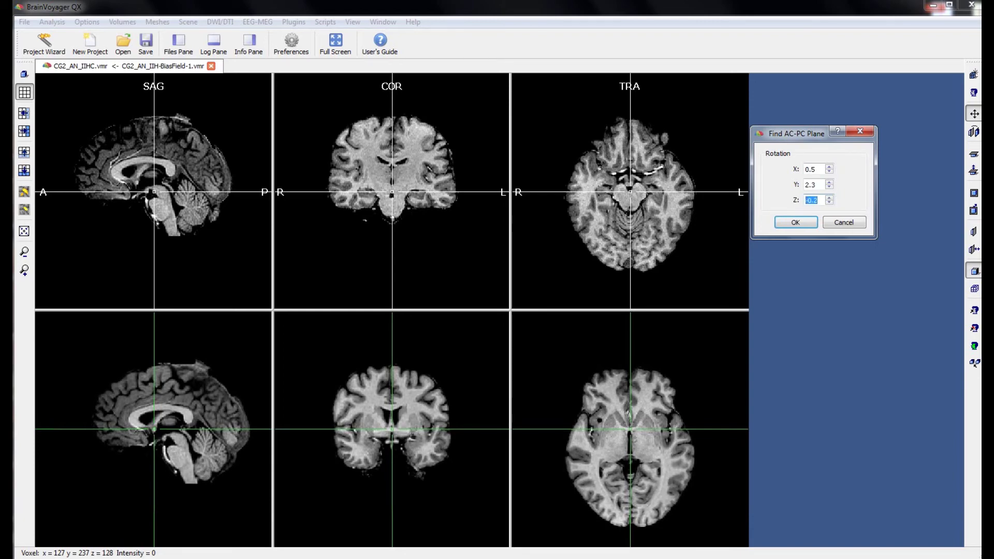
key("Return")
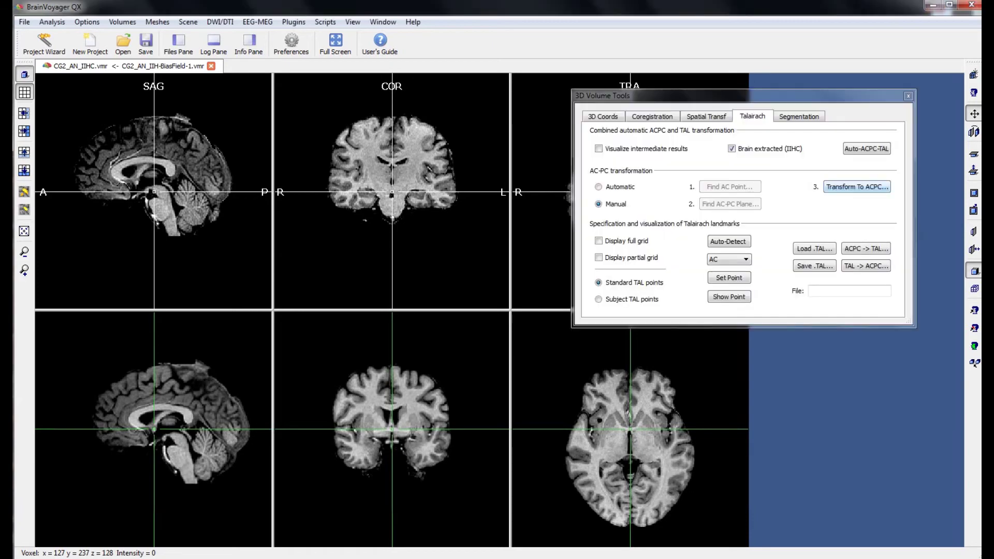
Transform the volume to AC-PC space with cubic spline interpolation and a 256 framing cube, saving it as CG2_AN_IIHC_ACPC
key("Return")
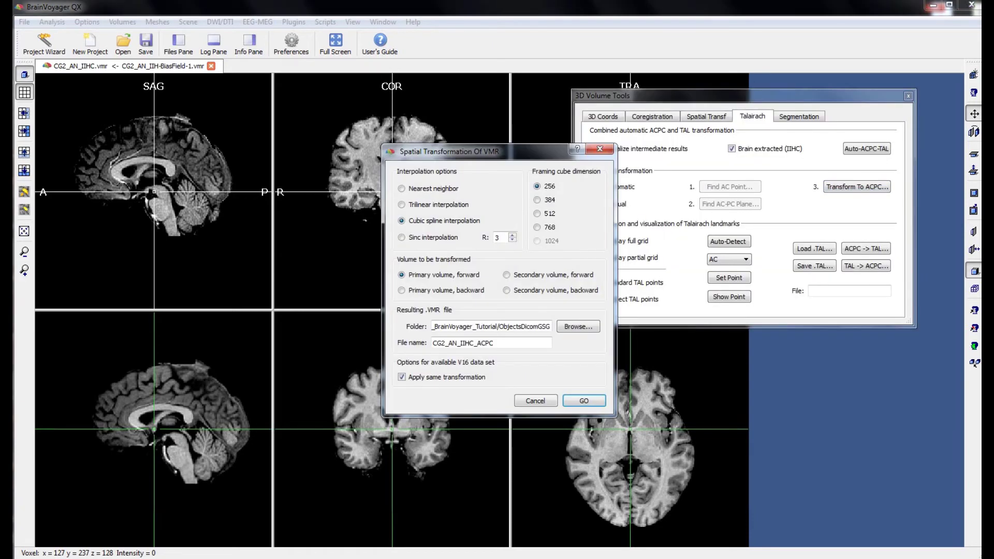
key("Return")
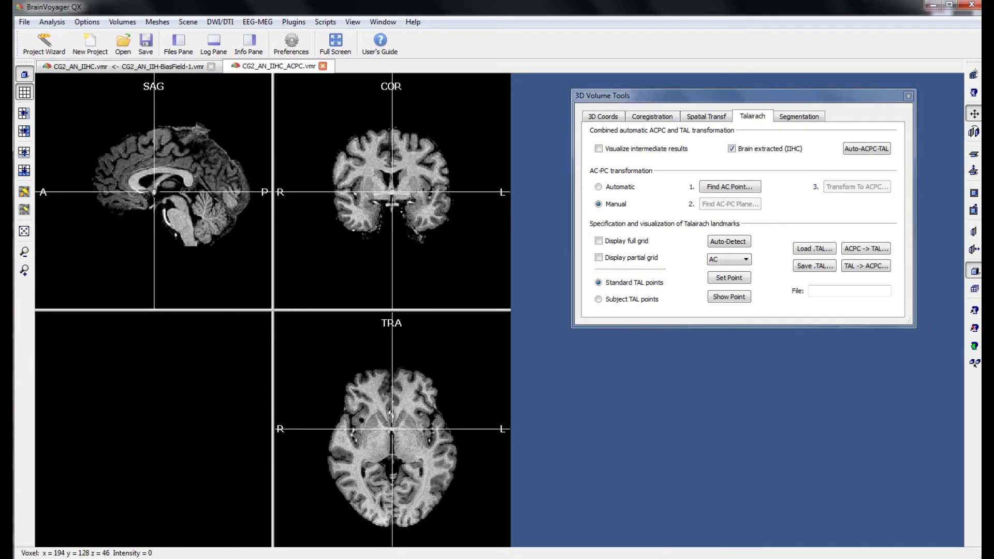
Choose the AC Talairach landmark for the transformed volume and switch to the PC landmark
left_click(729, 259)
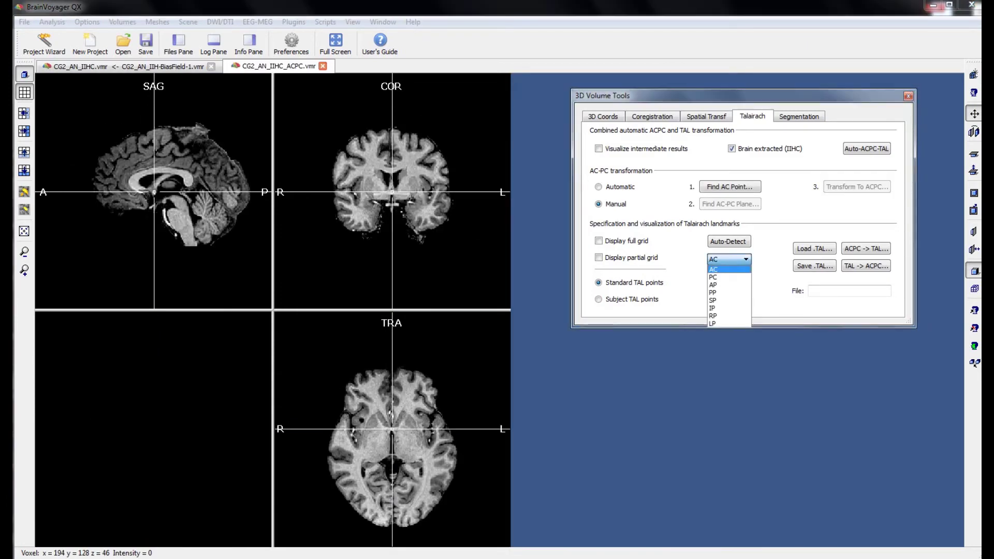
left_click(729, 270)
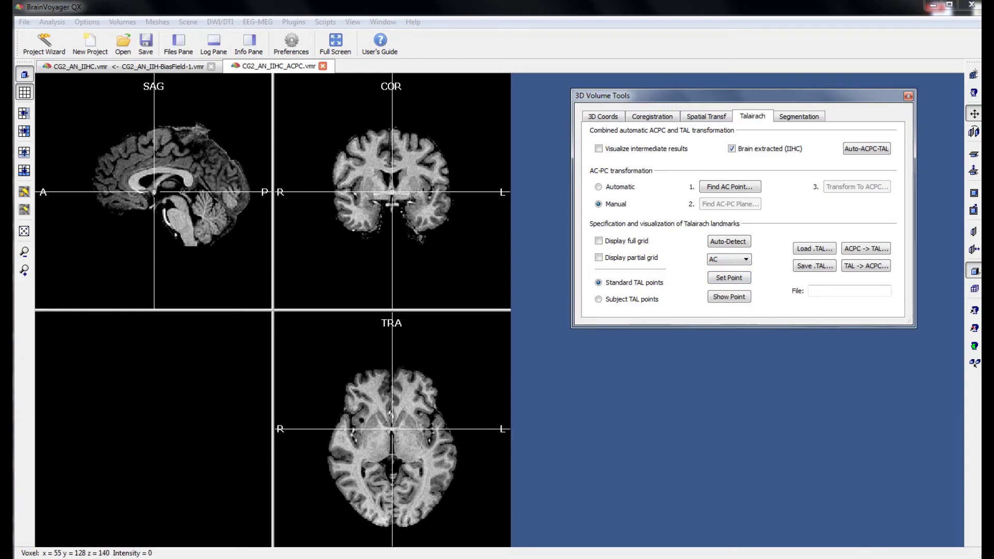
left_click(730, 260)
left_click(729, 277)
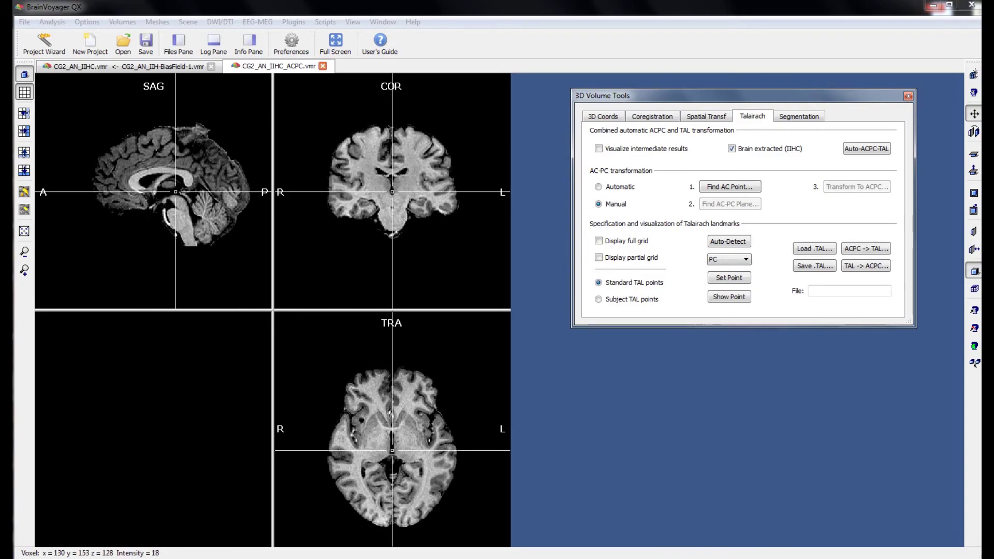
Position the crosshair on the posterior commissure to define the PC landmark
left_click(542, 207)
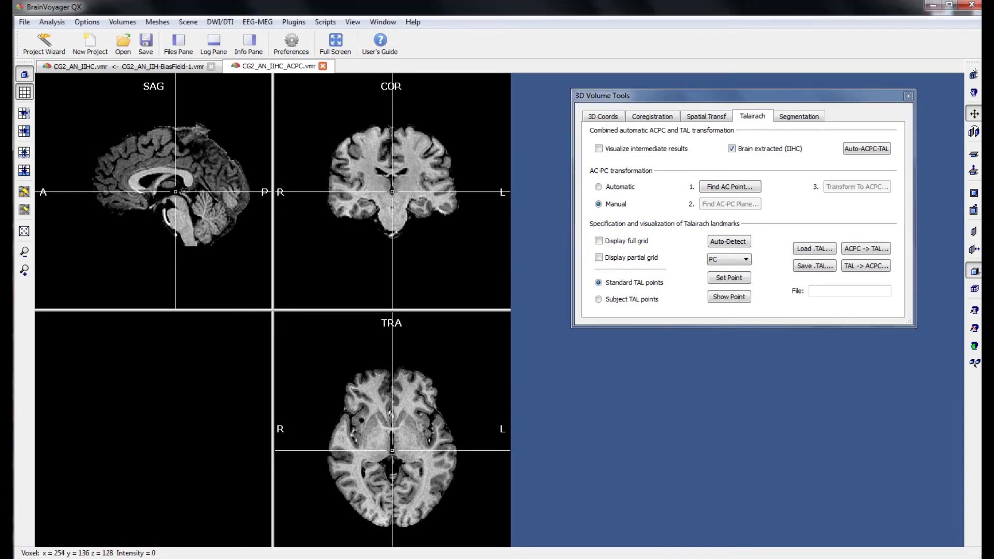
key("Down")
key("Down")
key("Down")
key("Down")
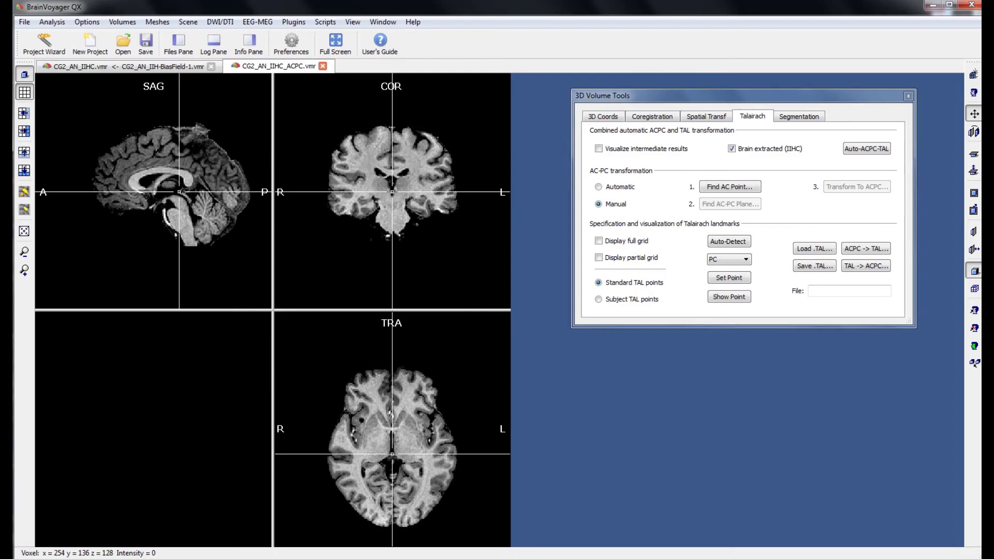
key("Right")
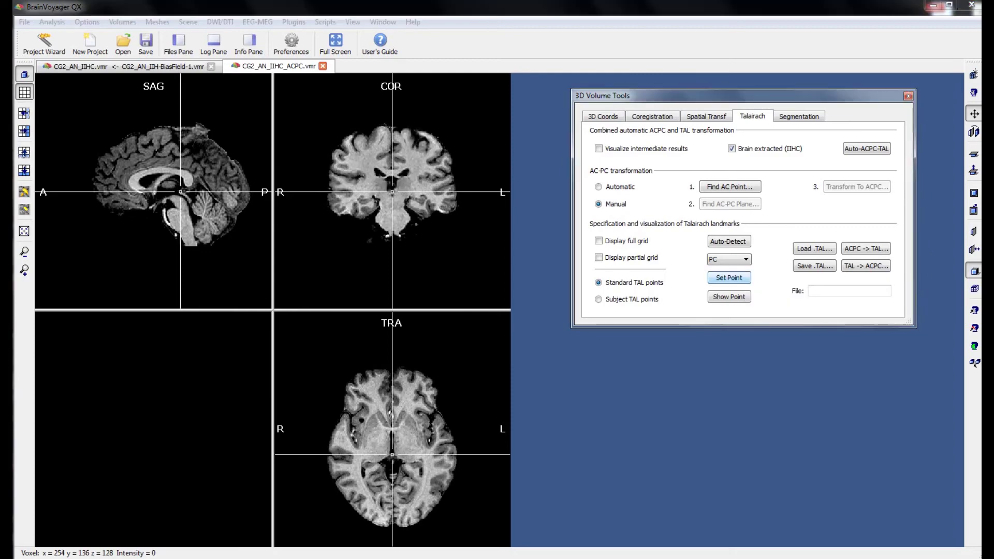
Choose the AP Talairach landmark and position the crosshair at the most anterior edge of the cortex
left_click(729, 259)
key("Down")
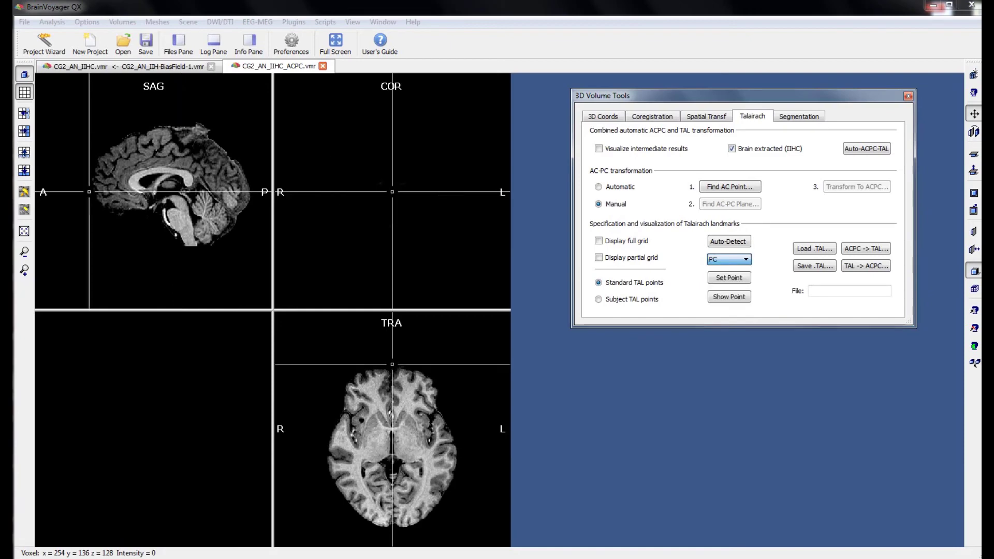
key("Return")
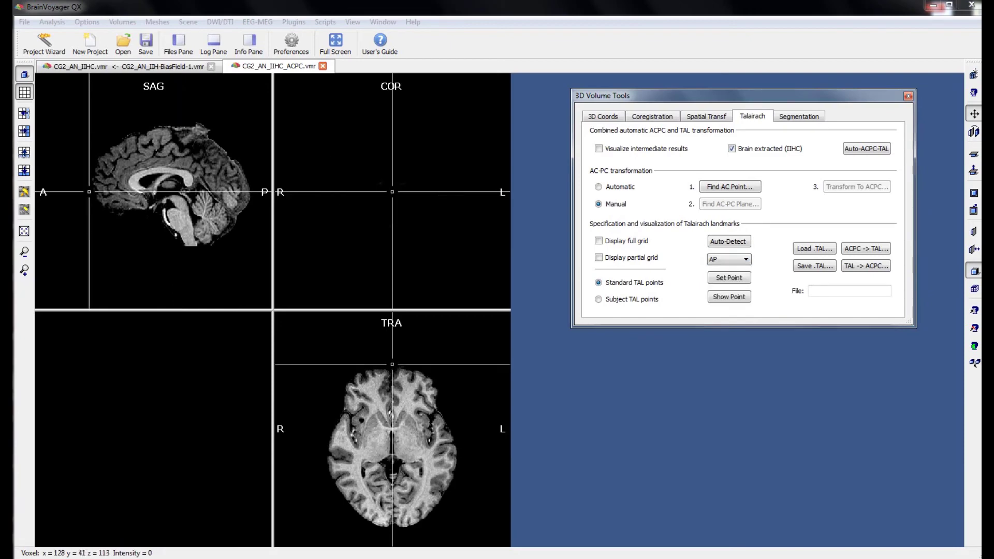
left_click(428, 241)
key("Down")
key("Down")
key("Down")
key("Down")
key("Down")
key("Down")
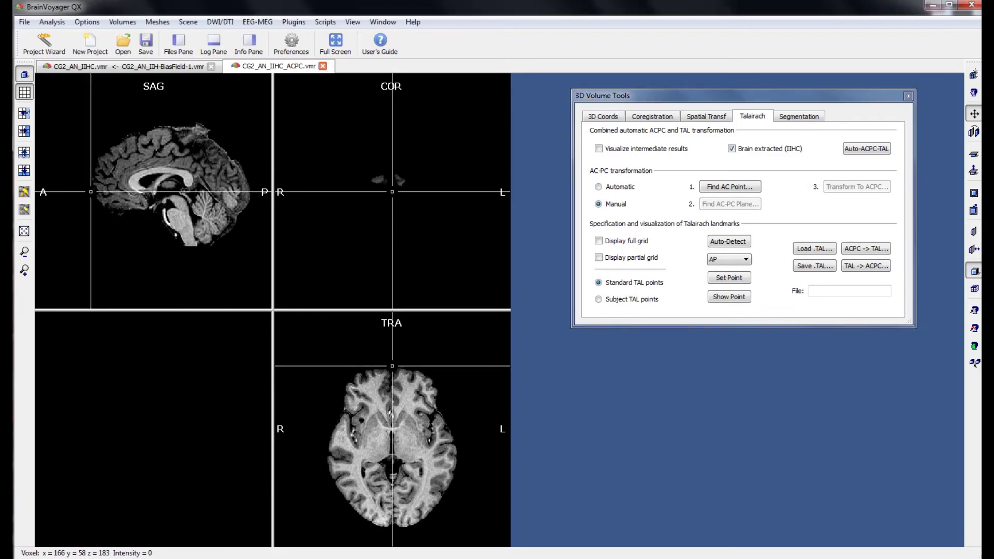
key("Down")
key("Down")
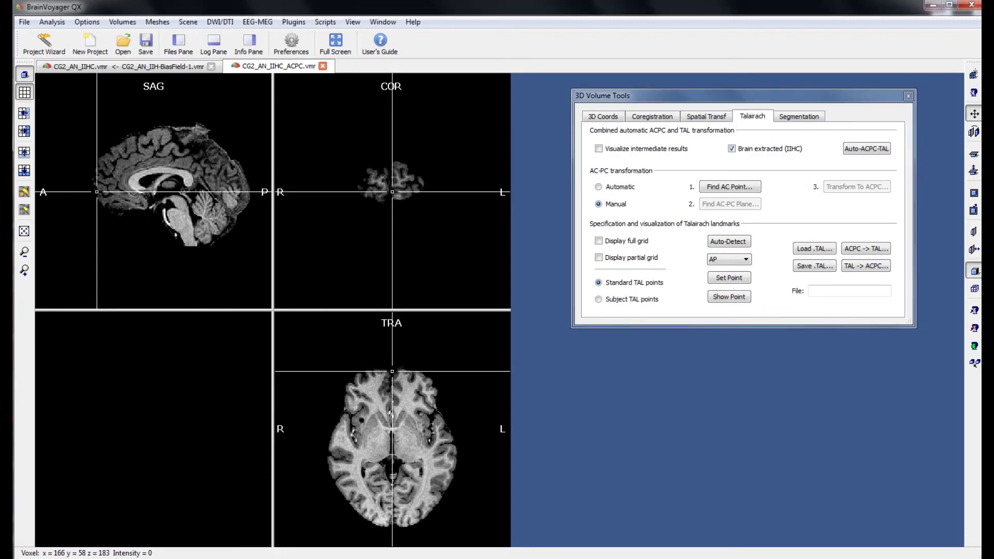
key("Up")
key("Up")
key("Up")
key("Up")
key("Up")
key("Up")
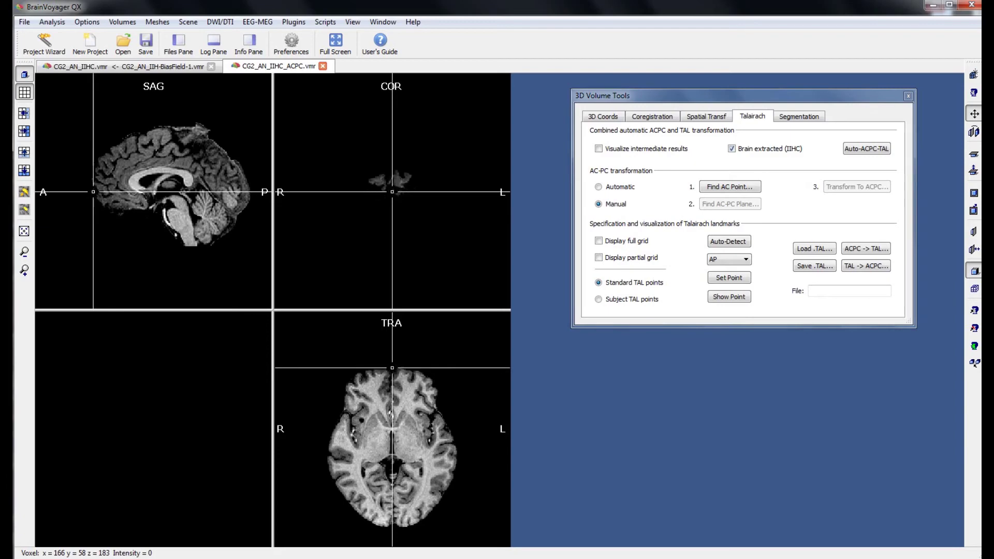
key("Up")
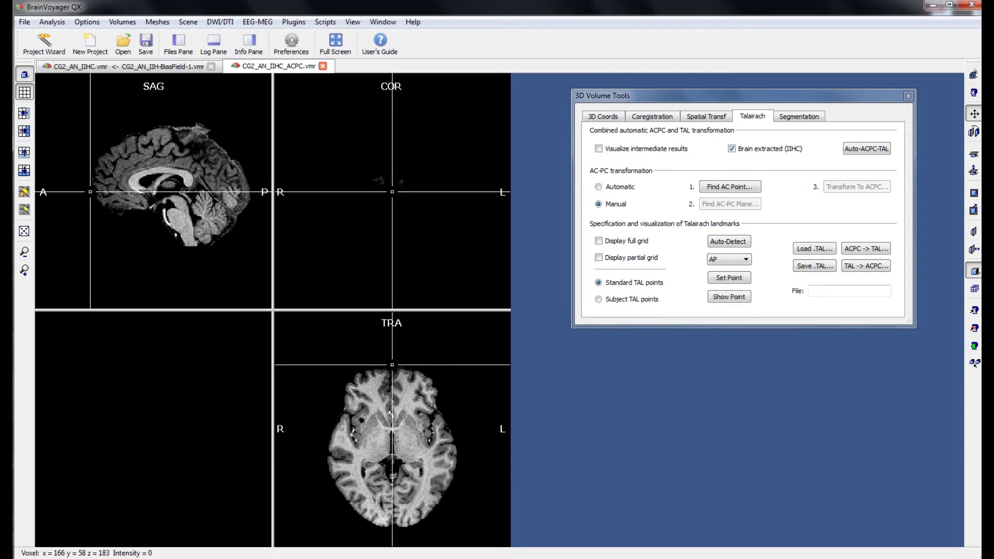
key("Up")
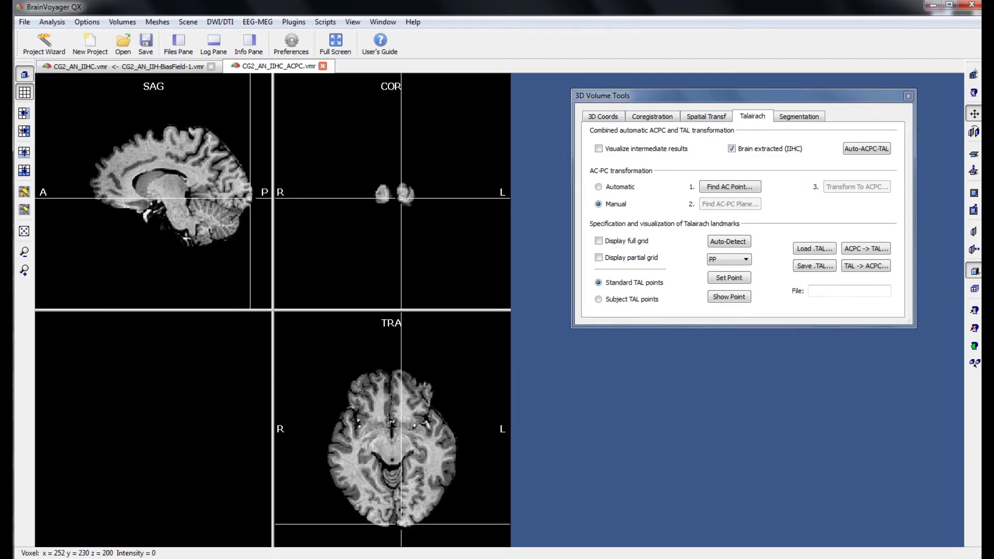
Position the crosshair just beyond the most posterior edge of the cortex and set the PP landmark there
key("Down")
key("Down")
key("Down")
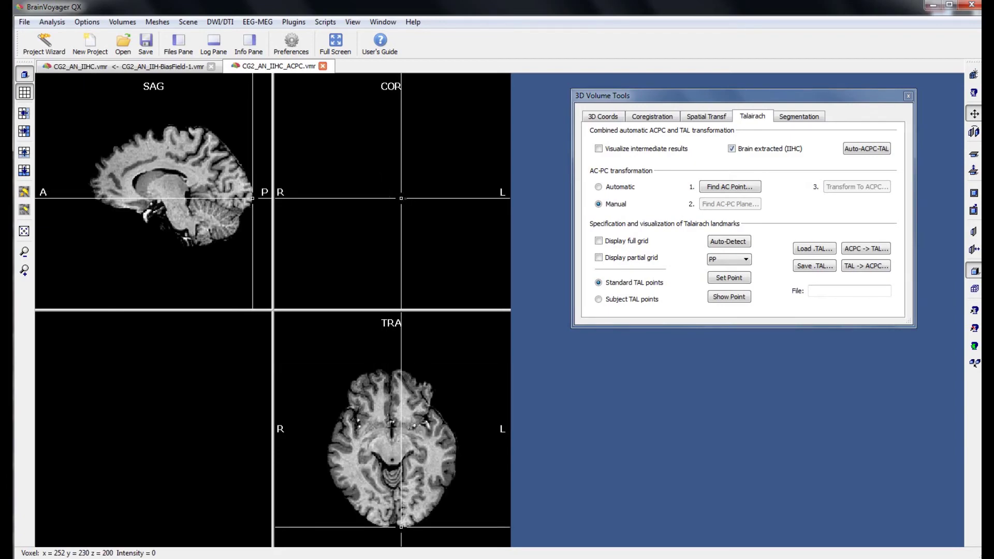
key("Up")
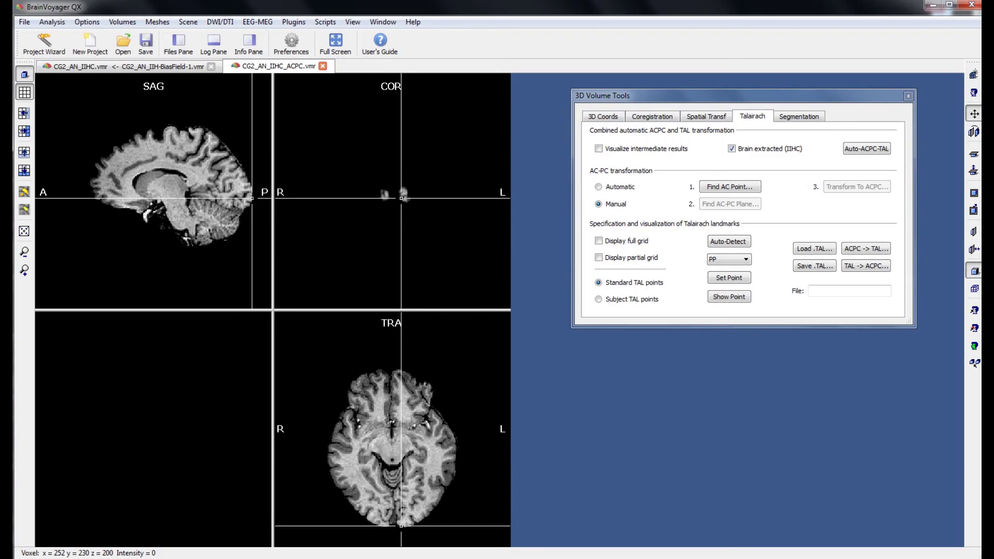
key("Down")
left_click(729, 278)
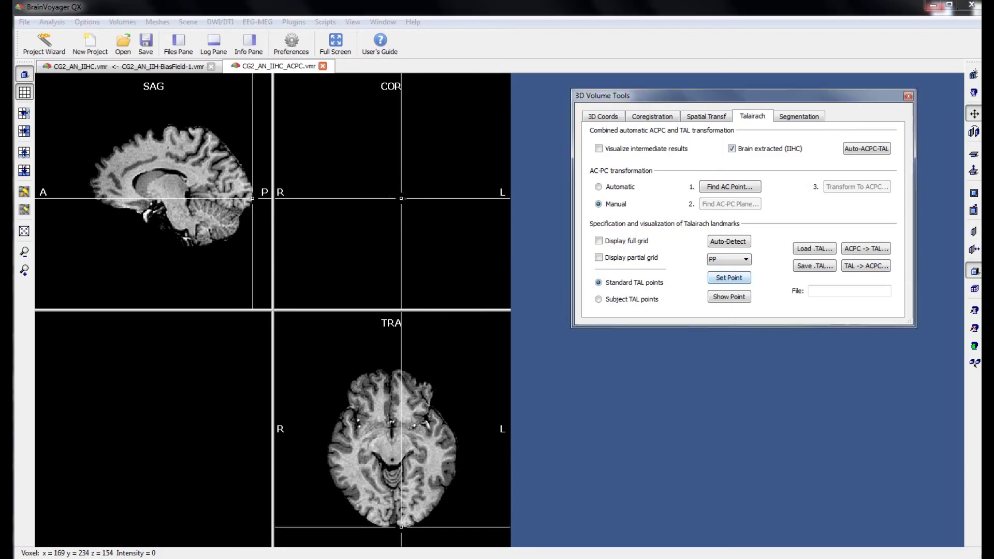
Choose the SP Talairach landmark and position the crosshair at the uppermost edge of the cortex
left_click(730, 260)
left_click(730, 301)
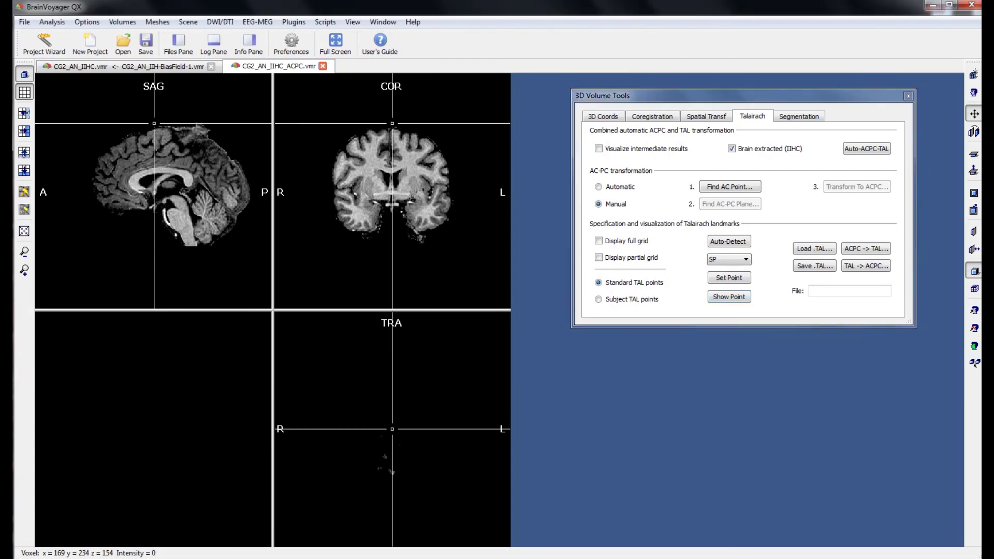
key("Down")
key("Down")
key("Down")
key("Down")
key("Down")
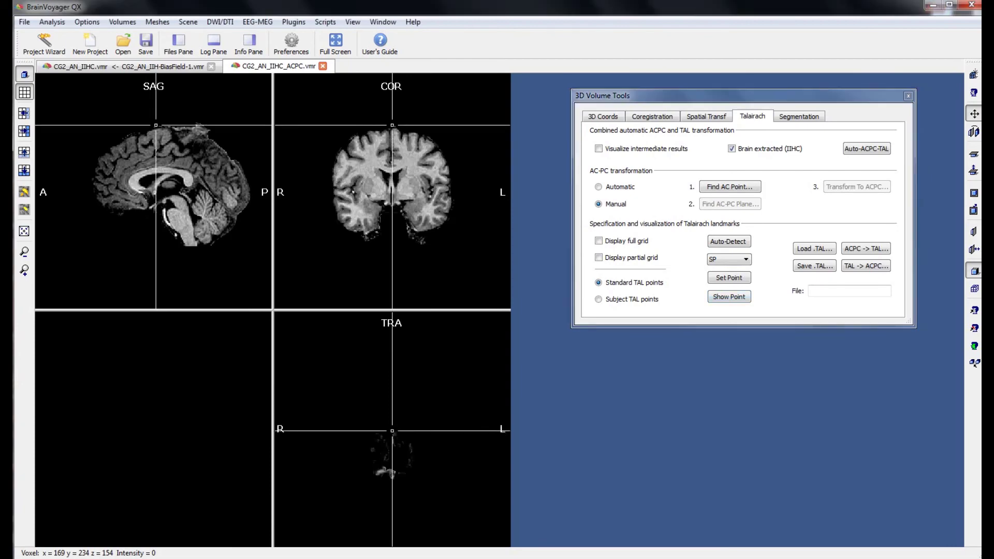
key("Up")
key("Down")
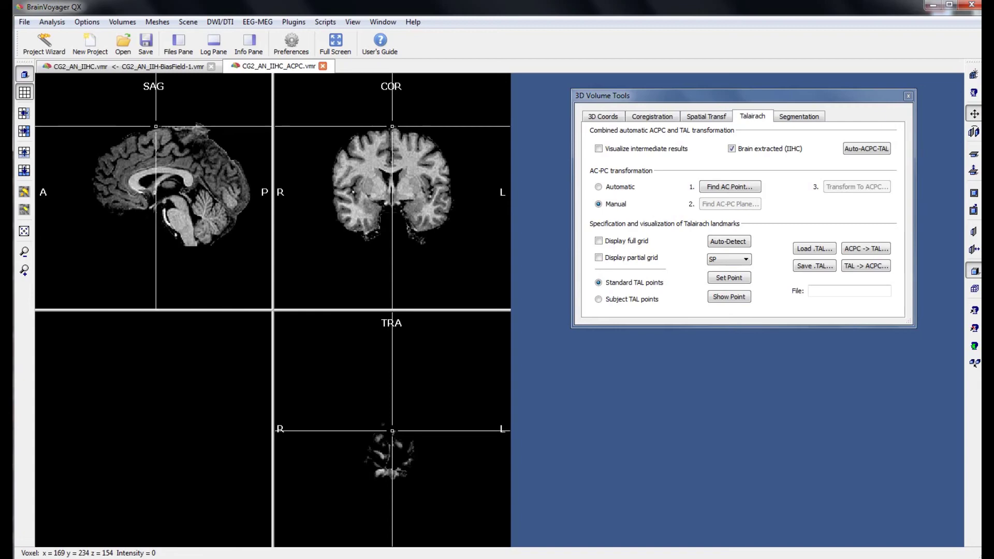
key("Up")
Choose the IP Talairach landmark and position the crosshair at the lowest edge of the temporal cortex
left_click(729, 260)
left_click(729, 309)
key("Down")
key("Down")
key("Down")
key("Down")
key("Down")
key("Down")
key("Down")
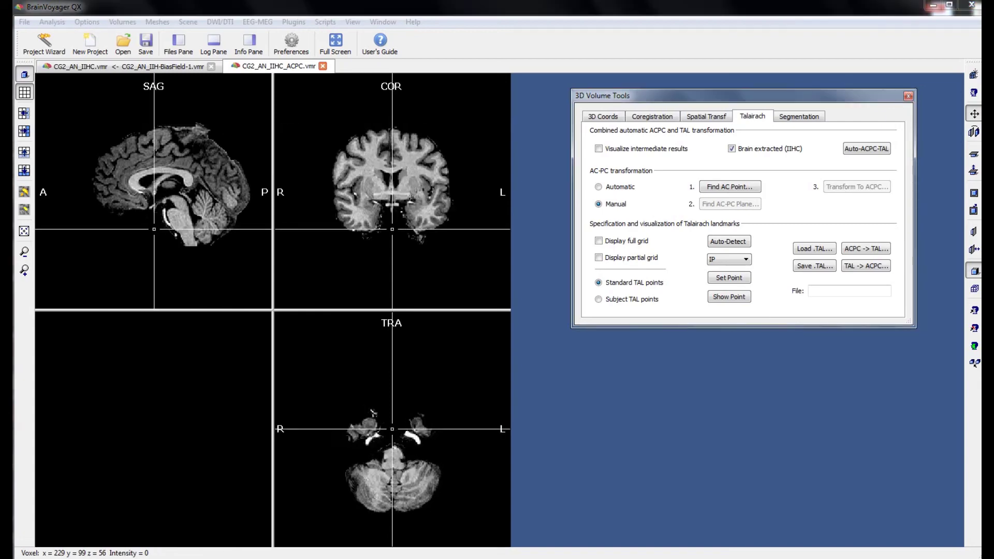
key("Down")
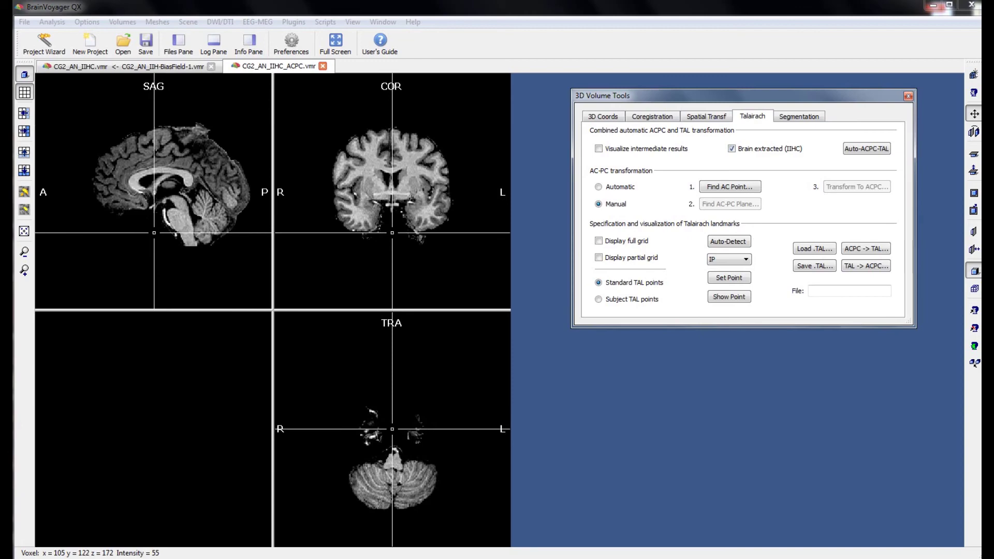
key("Up")
key("Down")
key("Down")
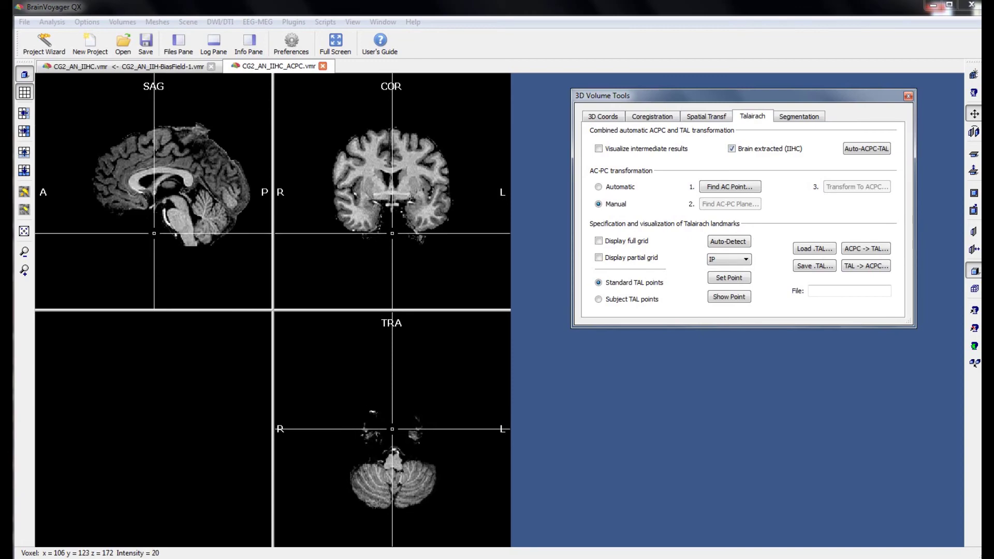
key("Up")
key("Down")
key("Up")
key("Up")
key("Up")
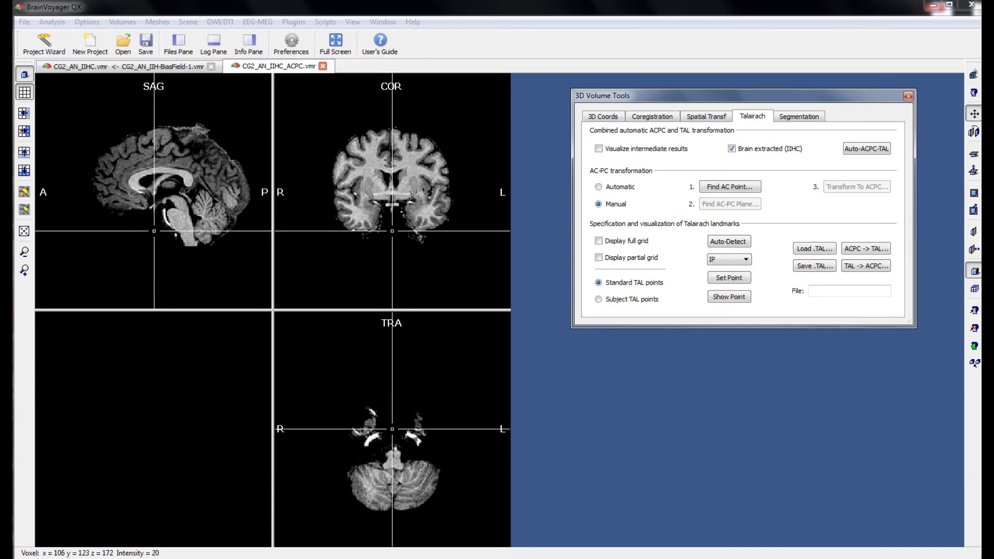
key("Down")
key("Down")
key("Down")
key("Up")
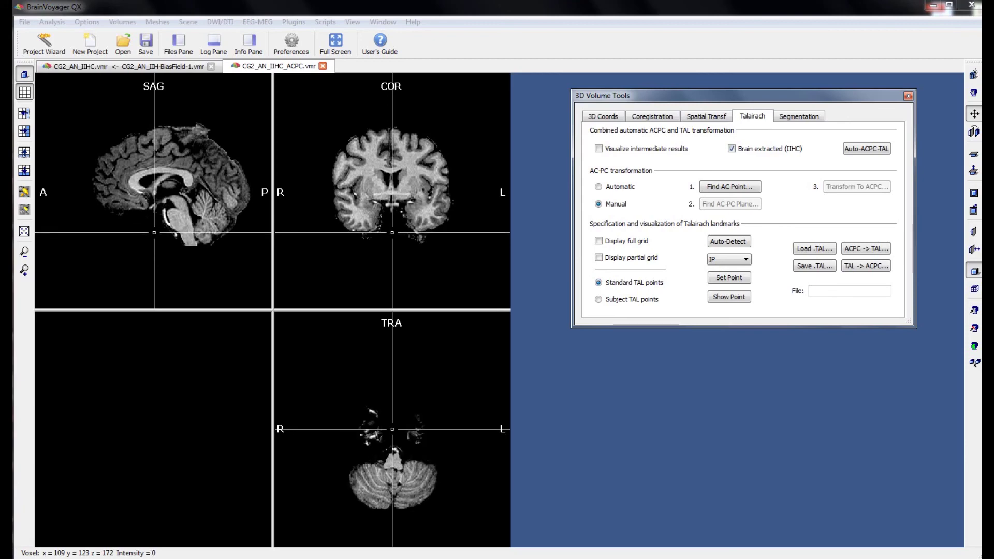
Choose the RP Talairach landmark and position the crosshair at the outermost right edge of the cortex
left_click(730, 260)
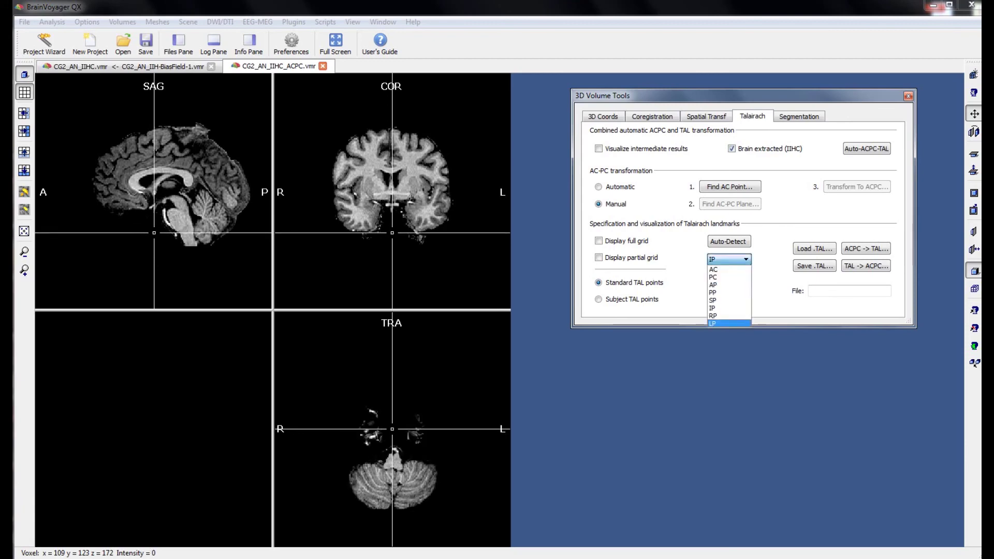
left_click(729, 315)
key("Right")
key("Left")
key("Left")
key("Left")
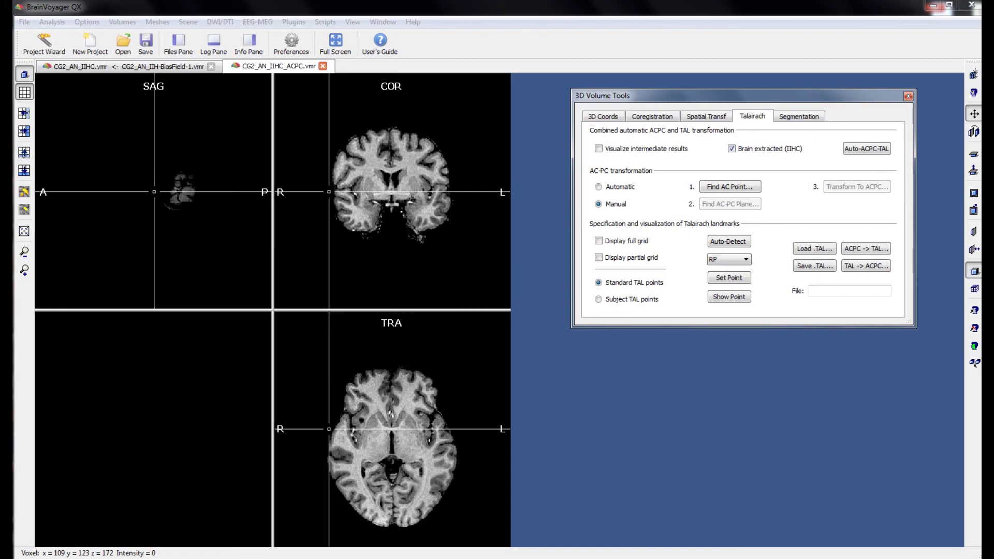
key("Right")
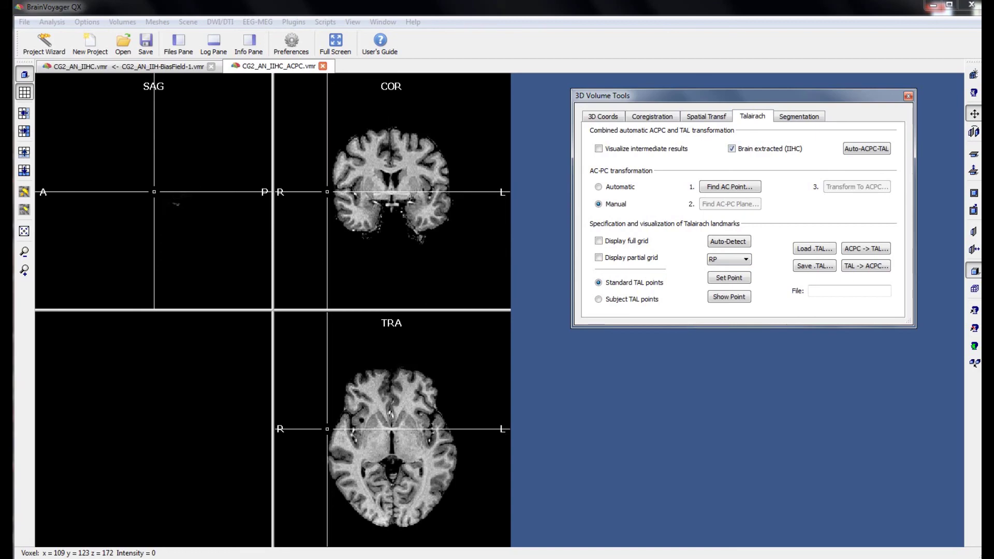
Choose the LP Talairach landmark, position the crosshair at the outermost left edge of the cortex and set the point
left_click(730, 260)
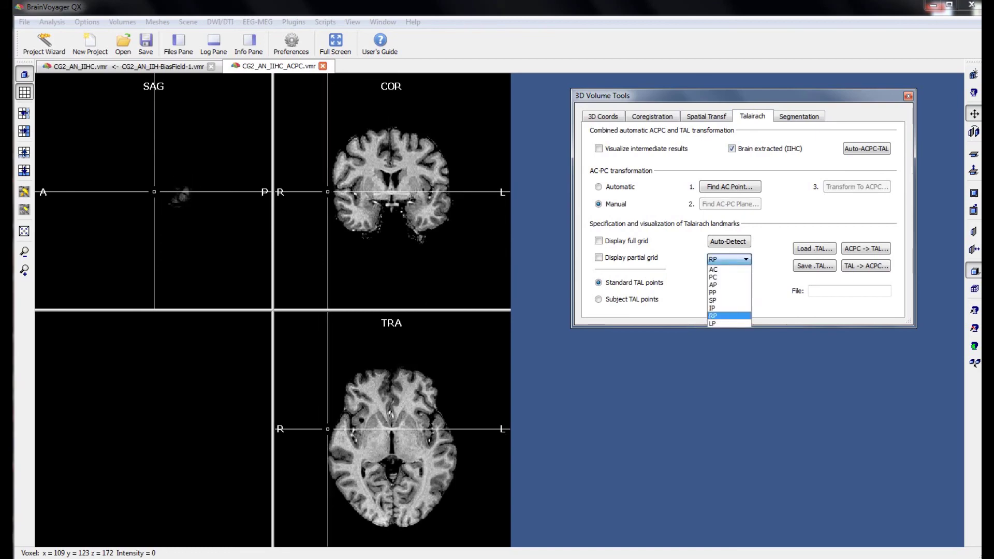
left_click(729, 322)
key("Left")
key("Right")
key("Right")
key("Right")
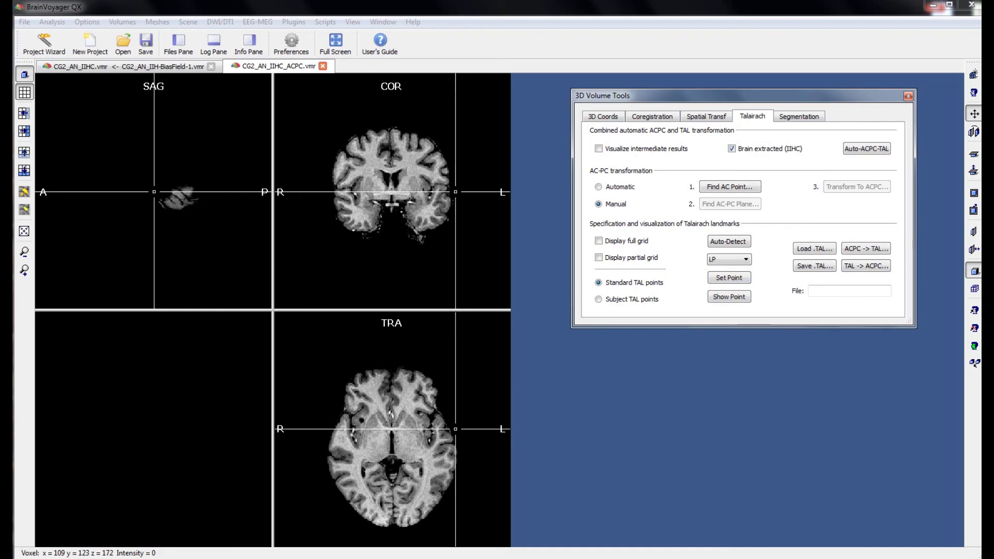
key("Right")
key("Right")
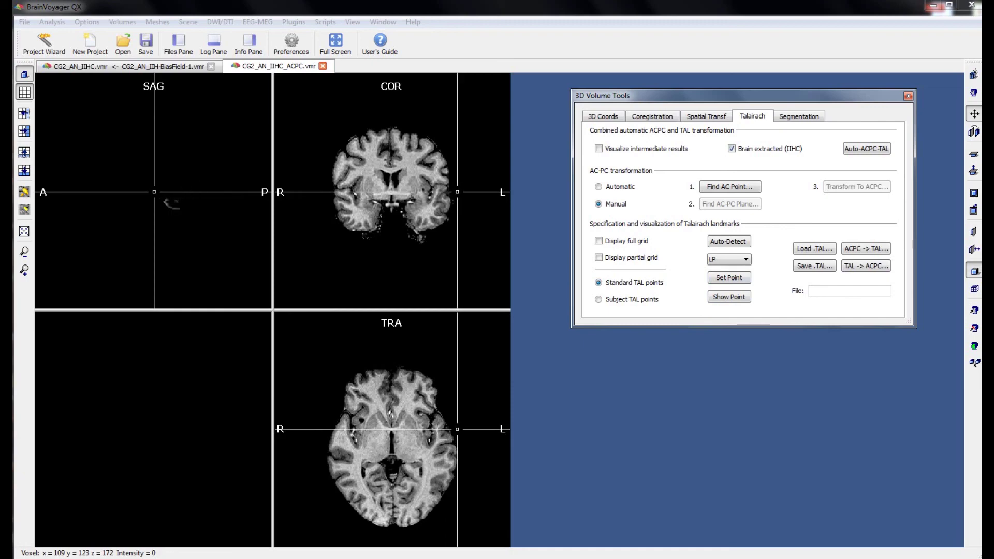
left_click(179, 203)
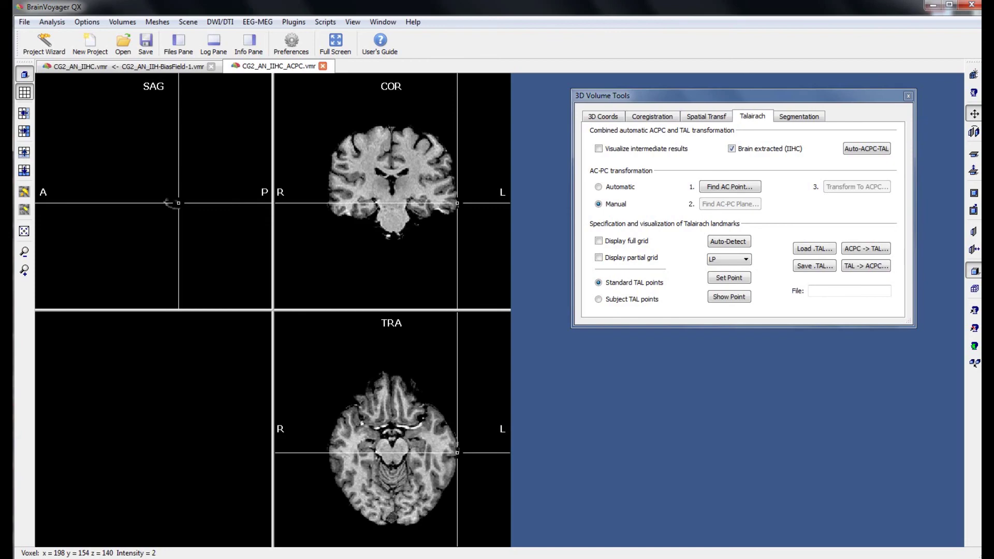
left_click(729, 278)
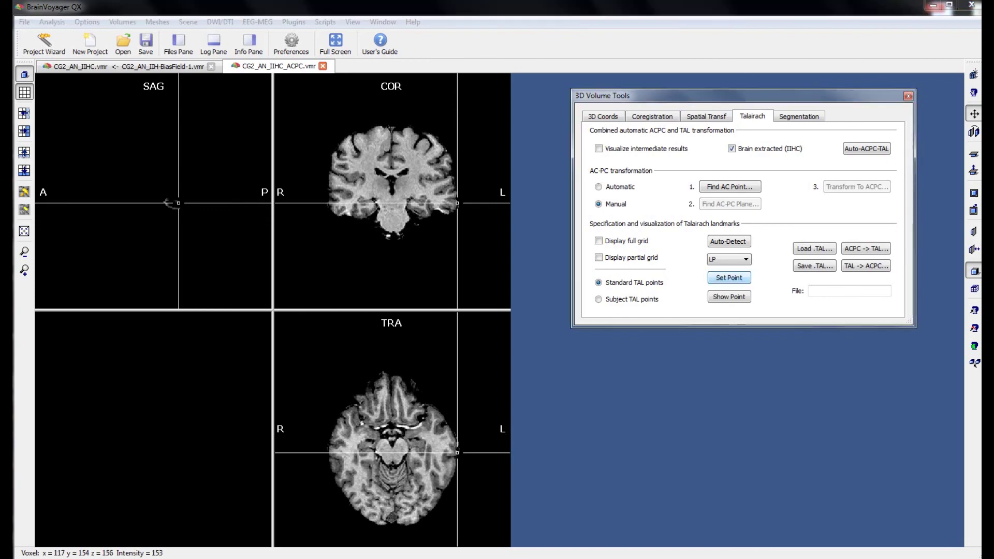
Save the Talairach landmarks as CG2_AN_IIHC_ACPC.tal and transform the AC-PC volume to Talairach space as CG2_AN_IIHC_TAL.vmr
left_click(815, 266)
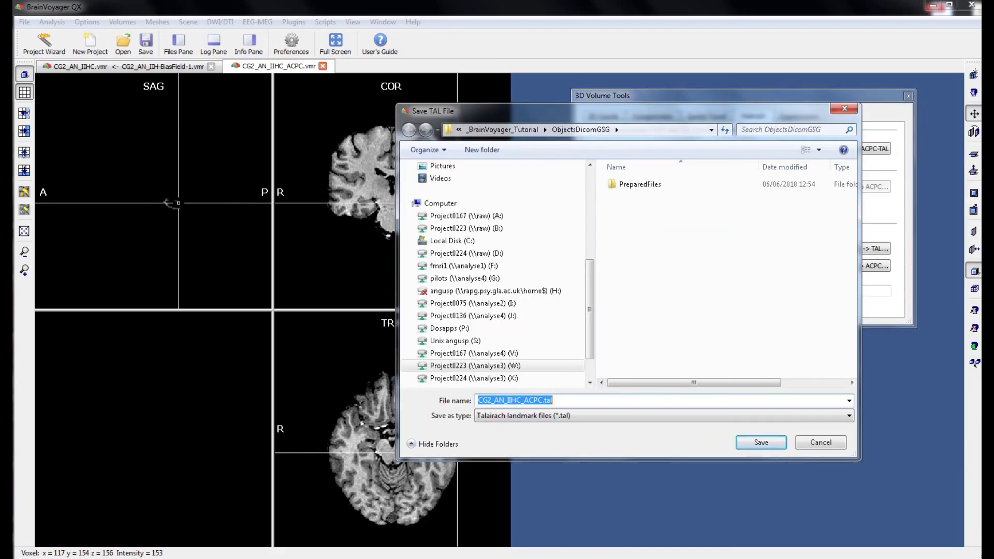
key("Return")
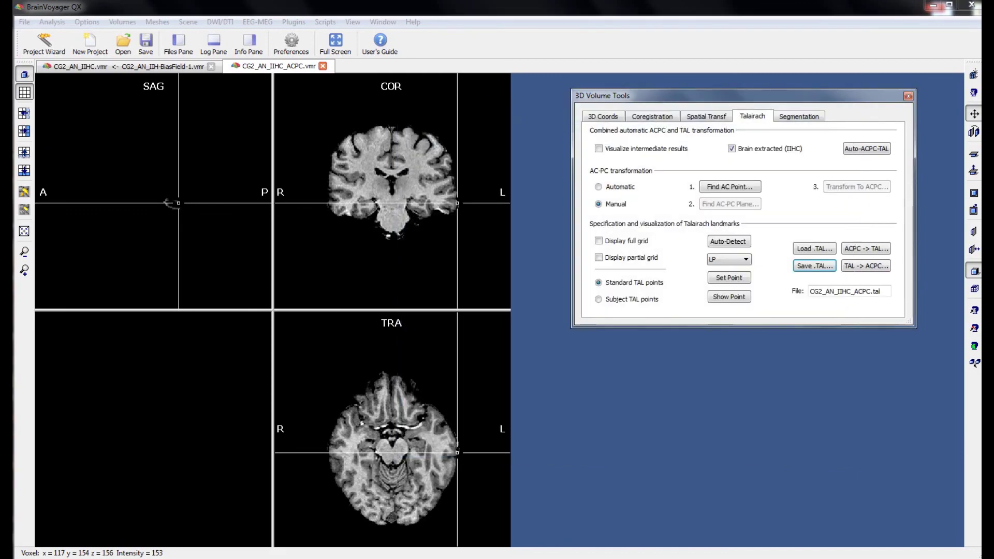
left_click(866, 248)
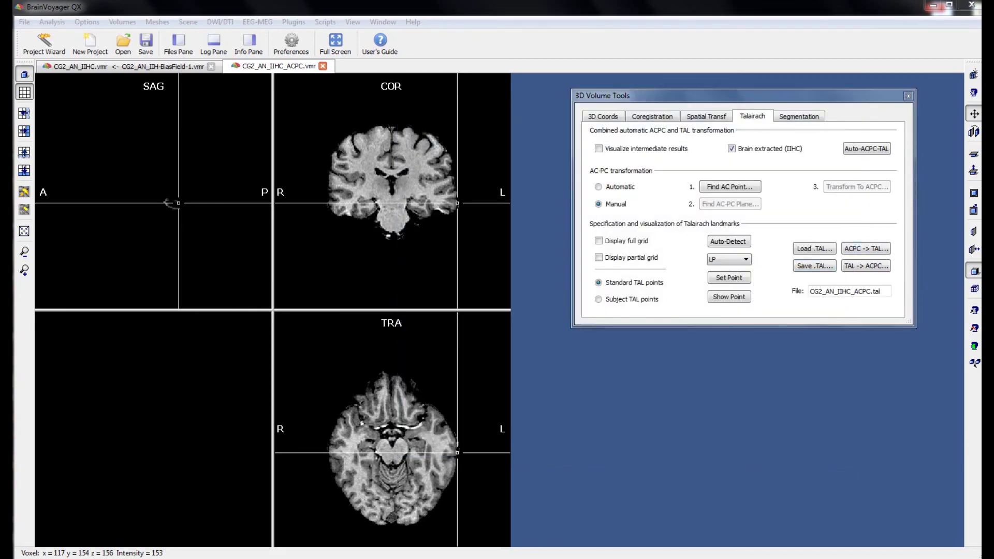
left_click(534, 371)
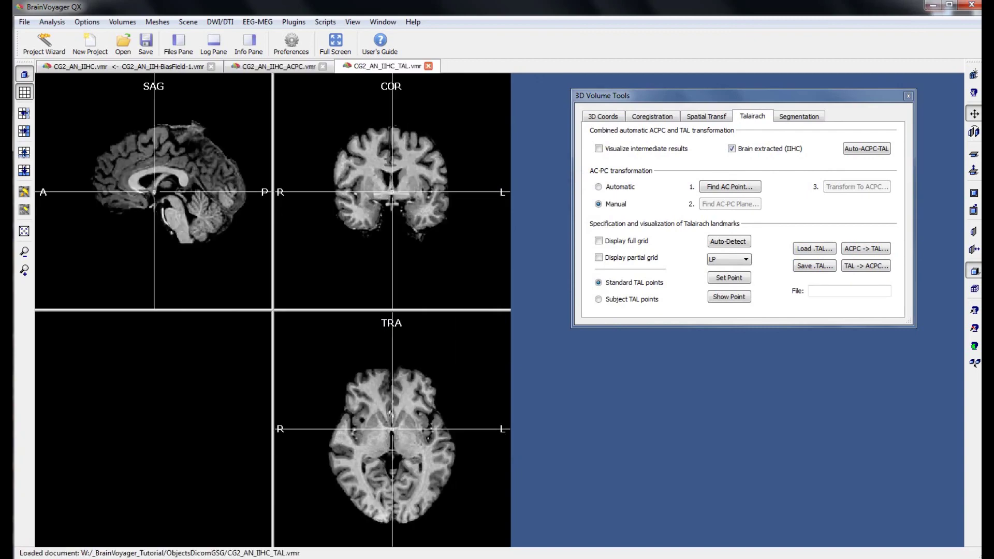
Close the CG2_AN_IIHC.vmr and CG2_AN_IIHC_ACPC.vmr documents, keeping only the Talairach volume open
left_click(211, 66)
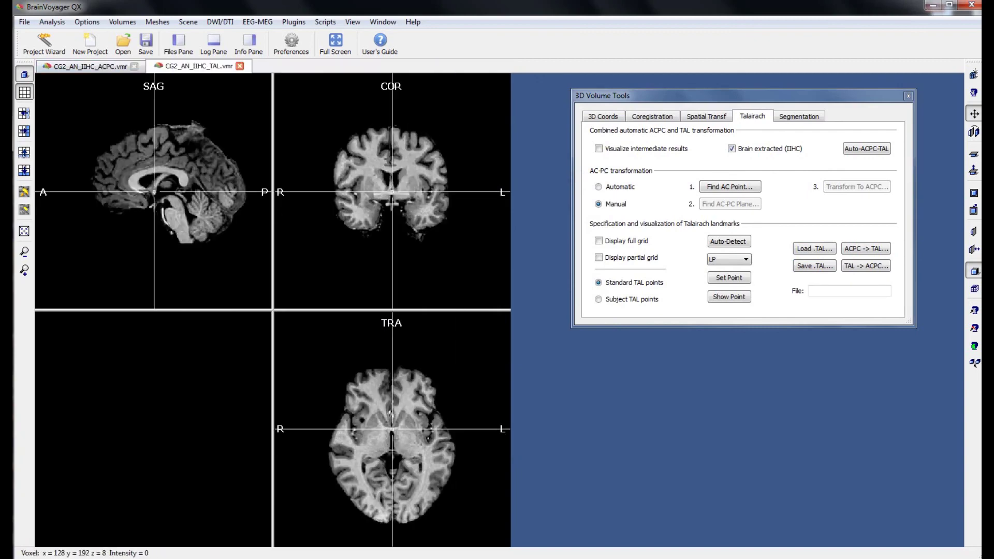
left_click(134, 66)
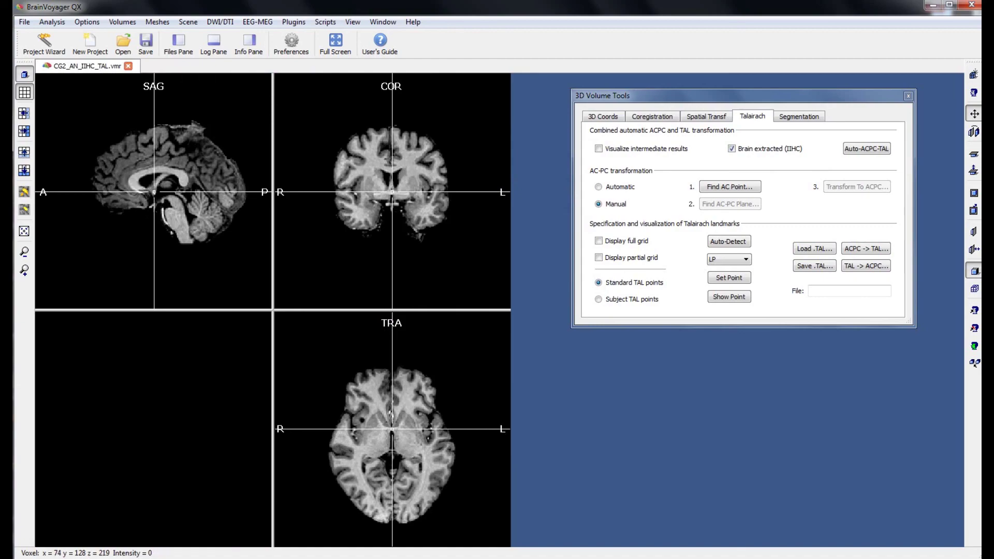